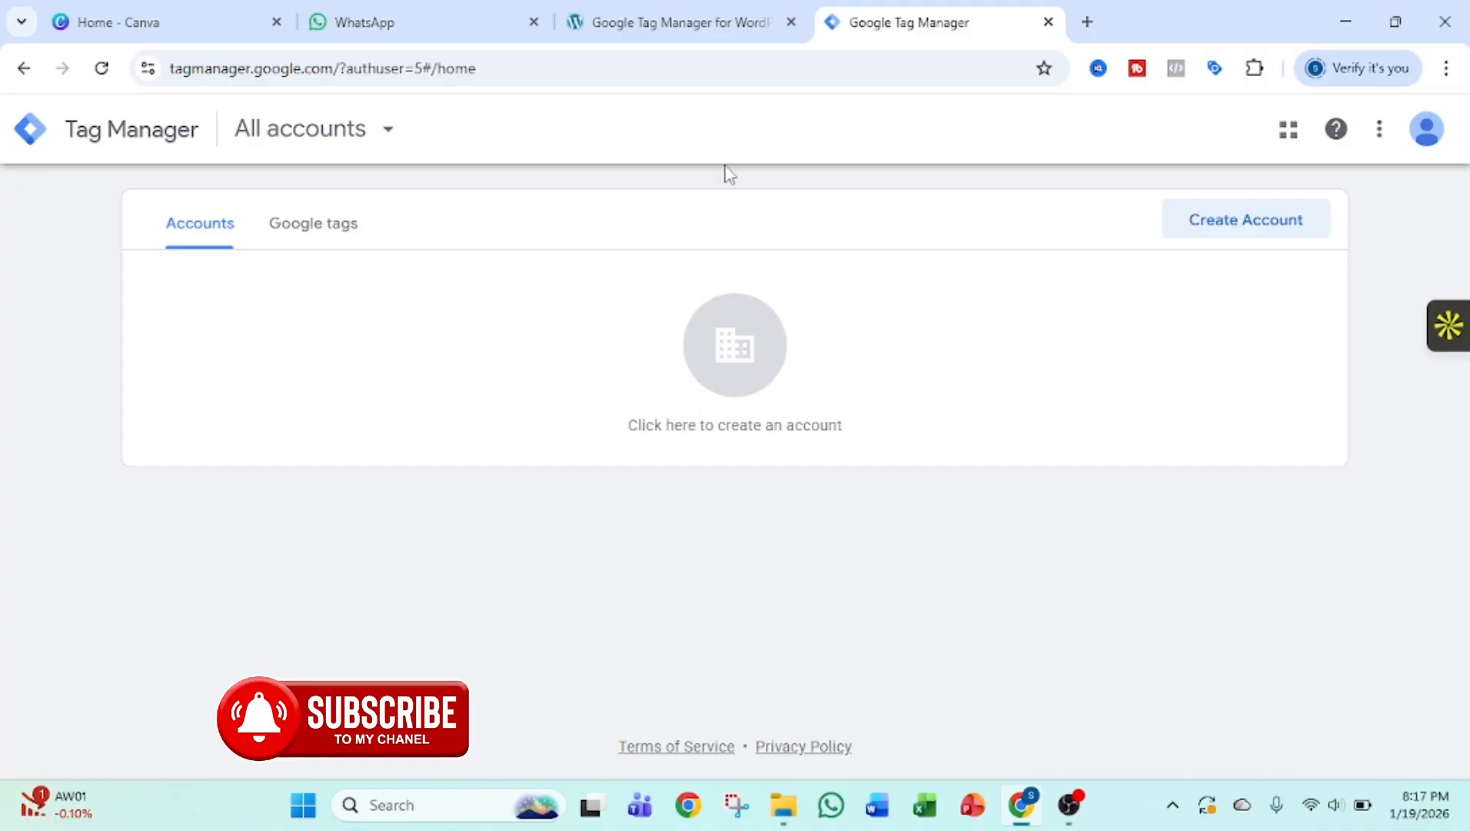
Start a new Tag Manager account and name it EcoMaster.
left_click(1228, 232)
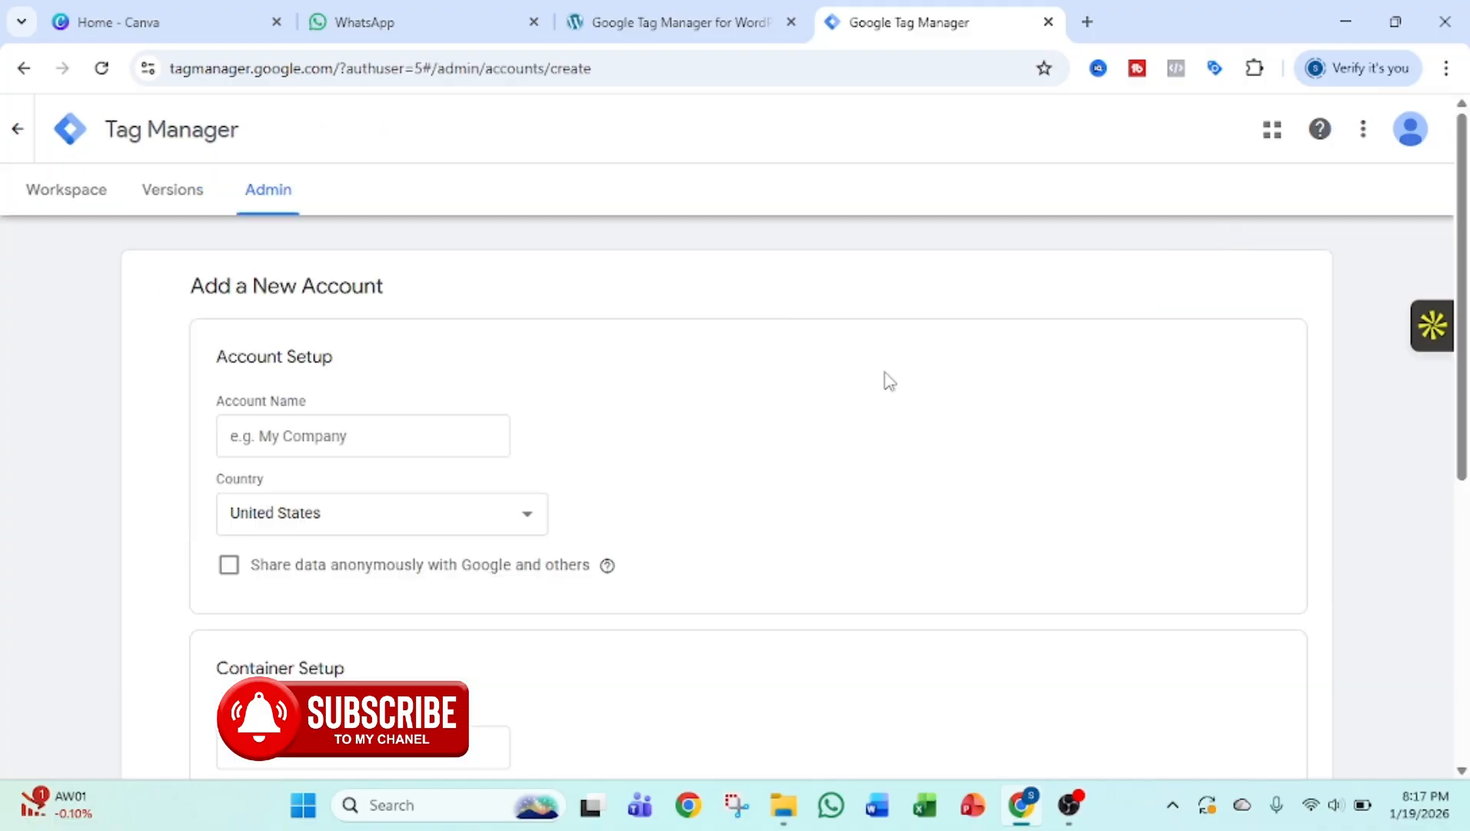
scroll(883, 377, "down", 1)
left_click(365, 332)
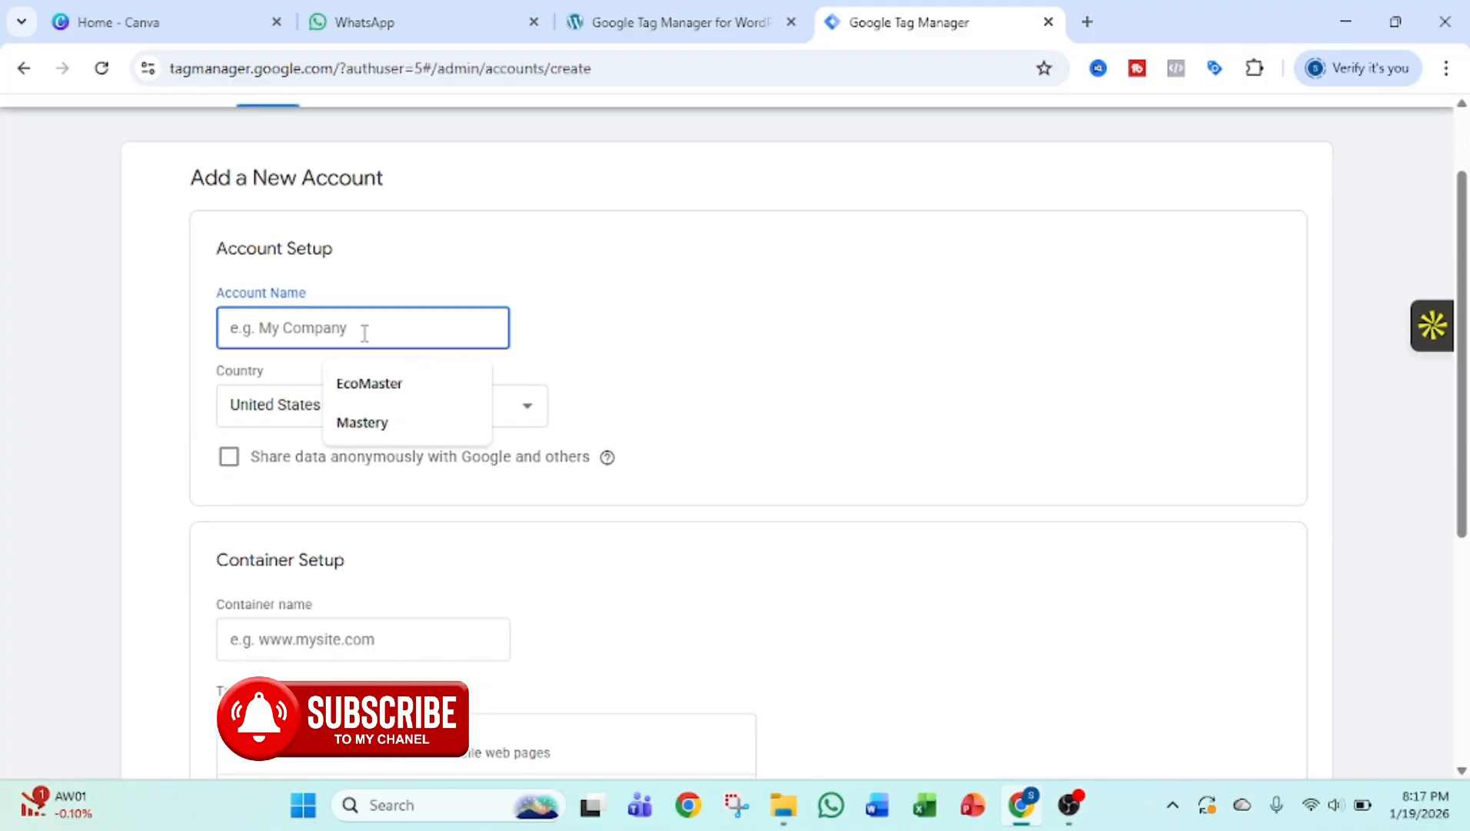
left_click(375, 383)
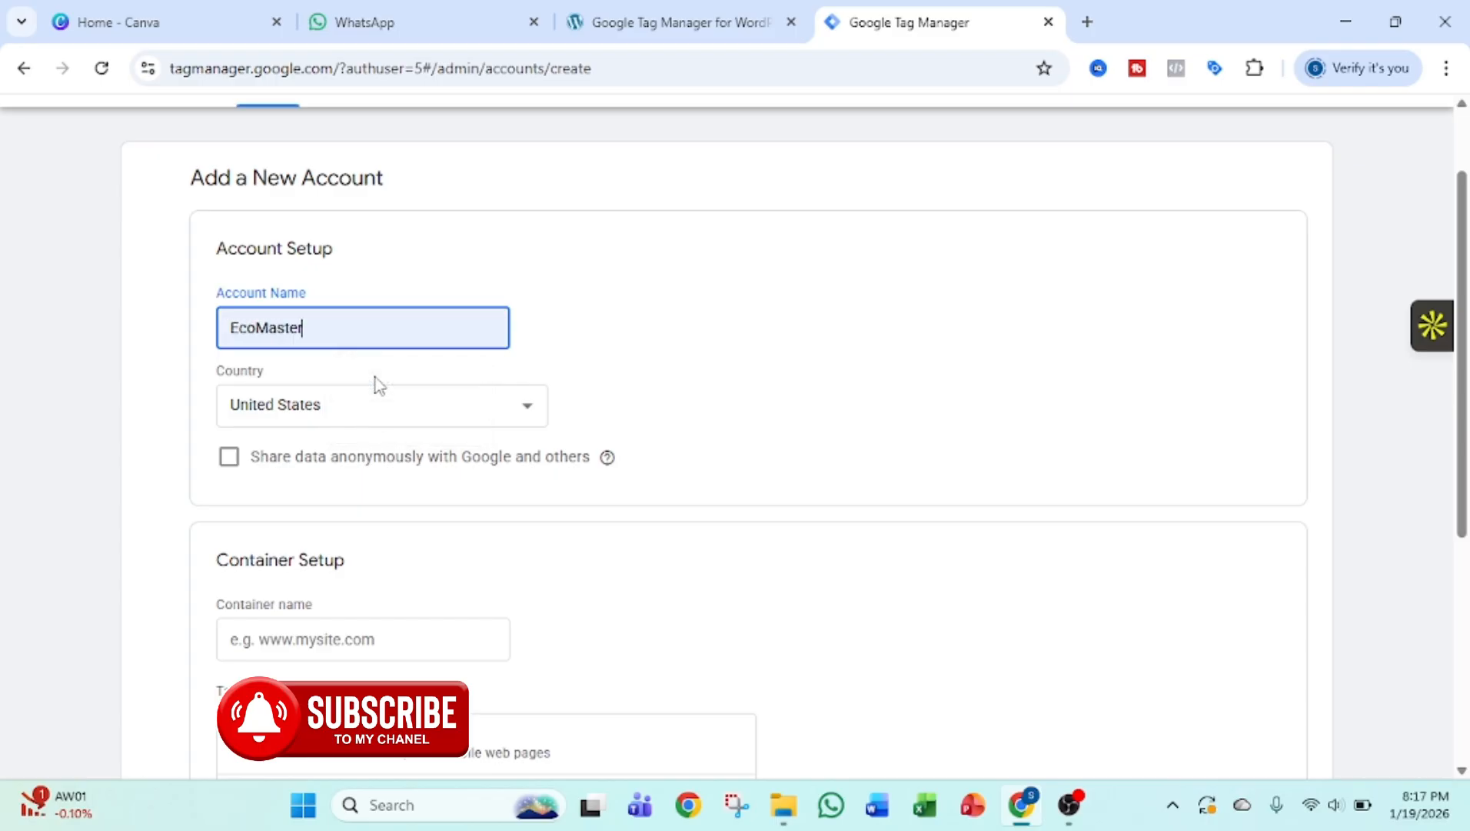
Set the new account's country to Bangladesh.
left_click(319, 402)
scroll(335, 350, "up", 20)
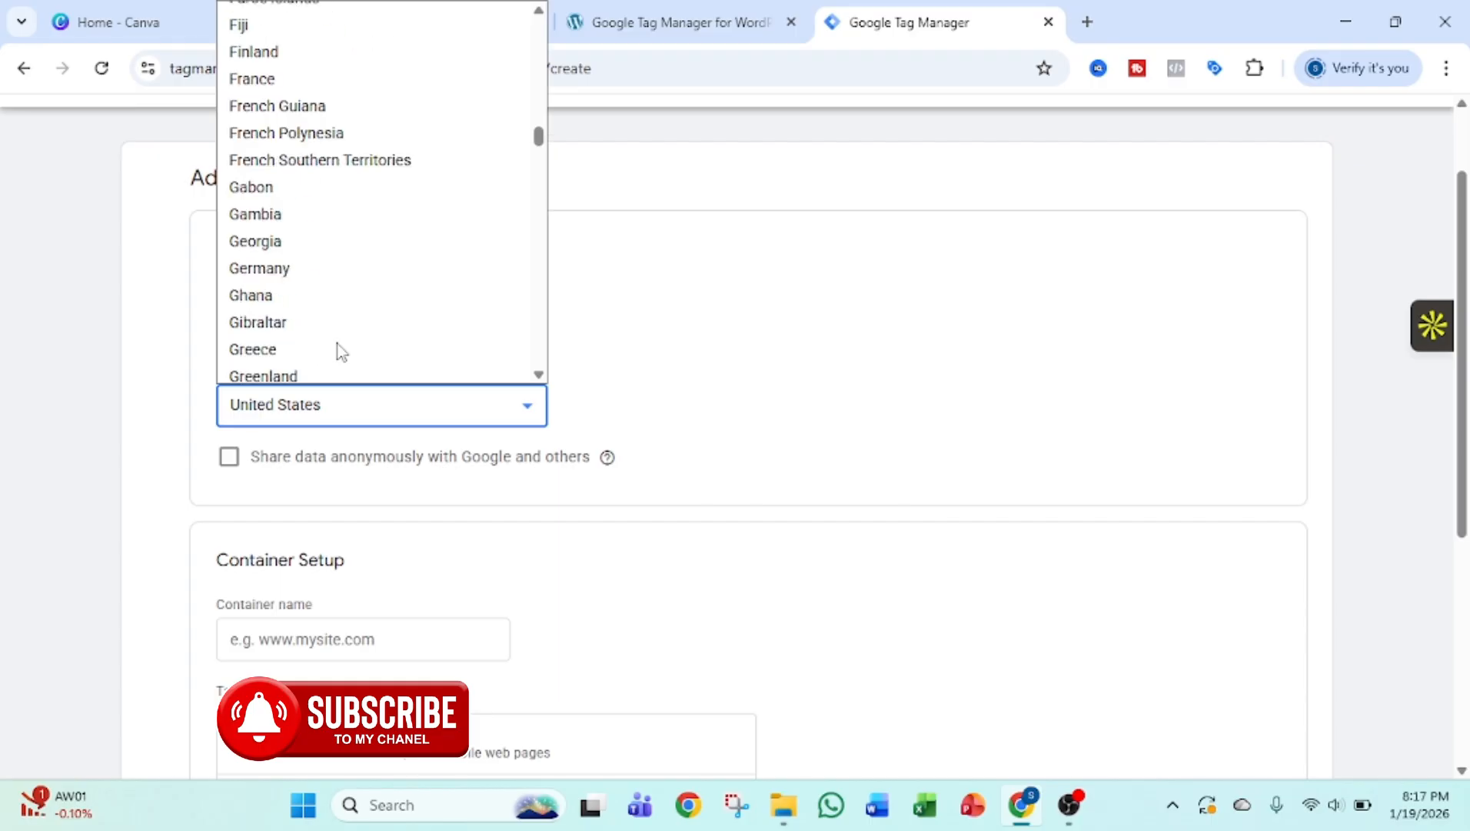
scroll(338, 350, "up", 20)
scroll(341, 308, "down", 1)
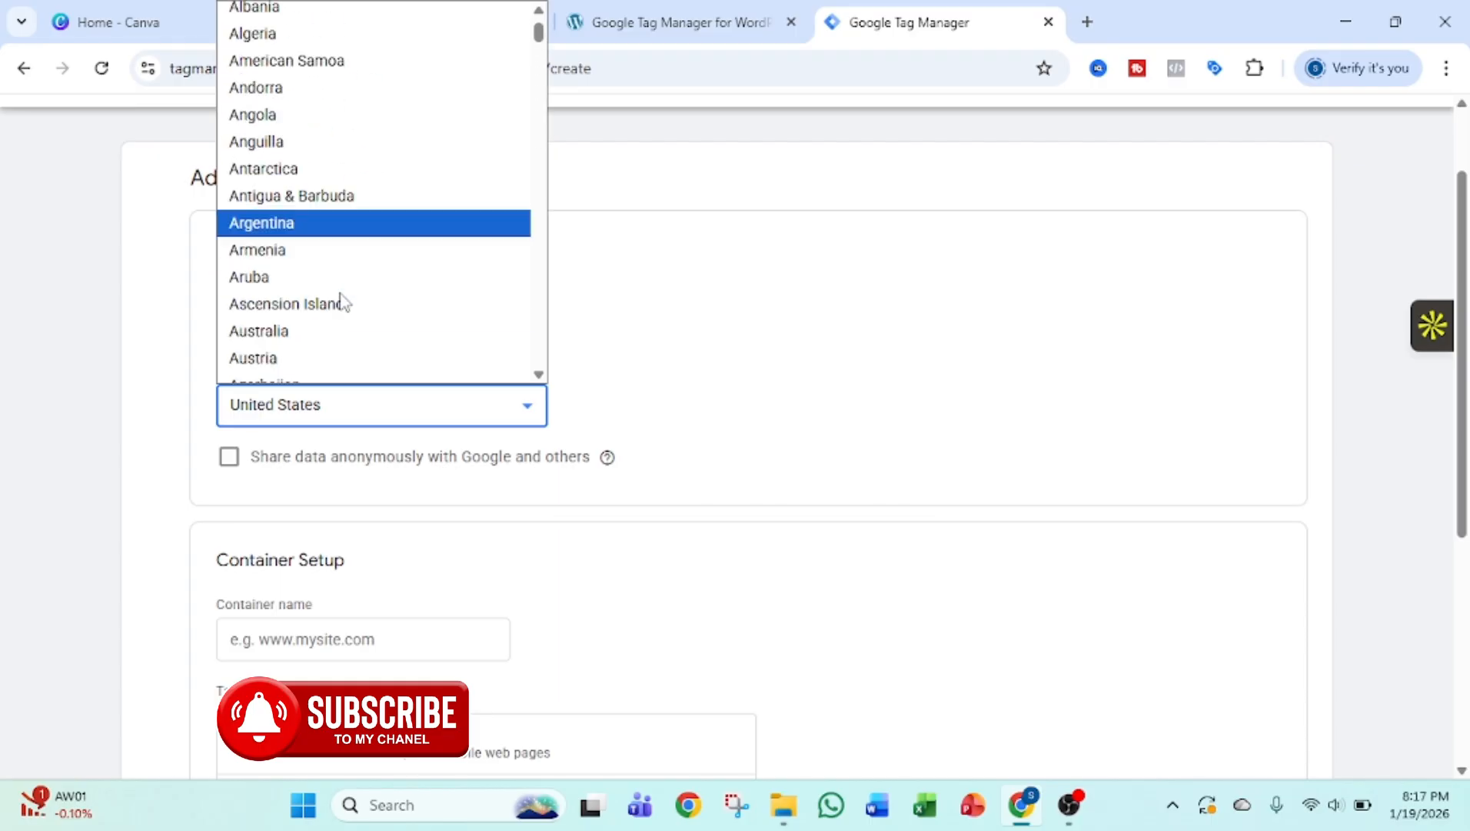
scroll(341, 299, "down", 5)
left_click(357, 92)
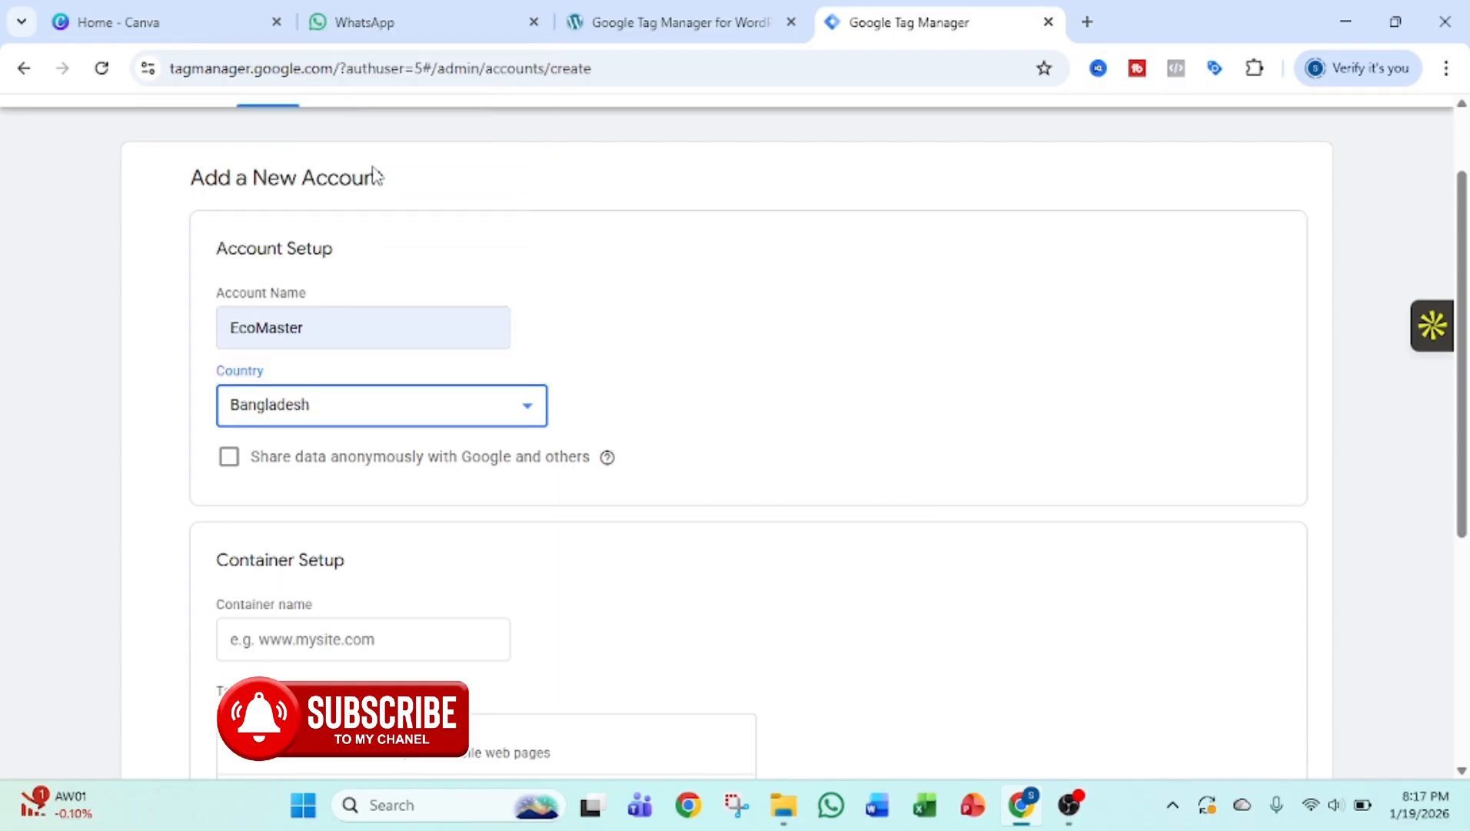
Name the container ecomaster.free.nf and choose Web as its target platform.
scroll(570, 408, "down", 3)
left_click(478, 428)
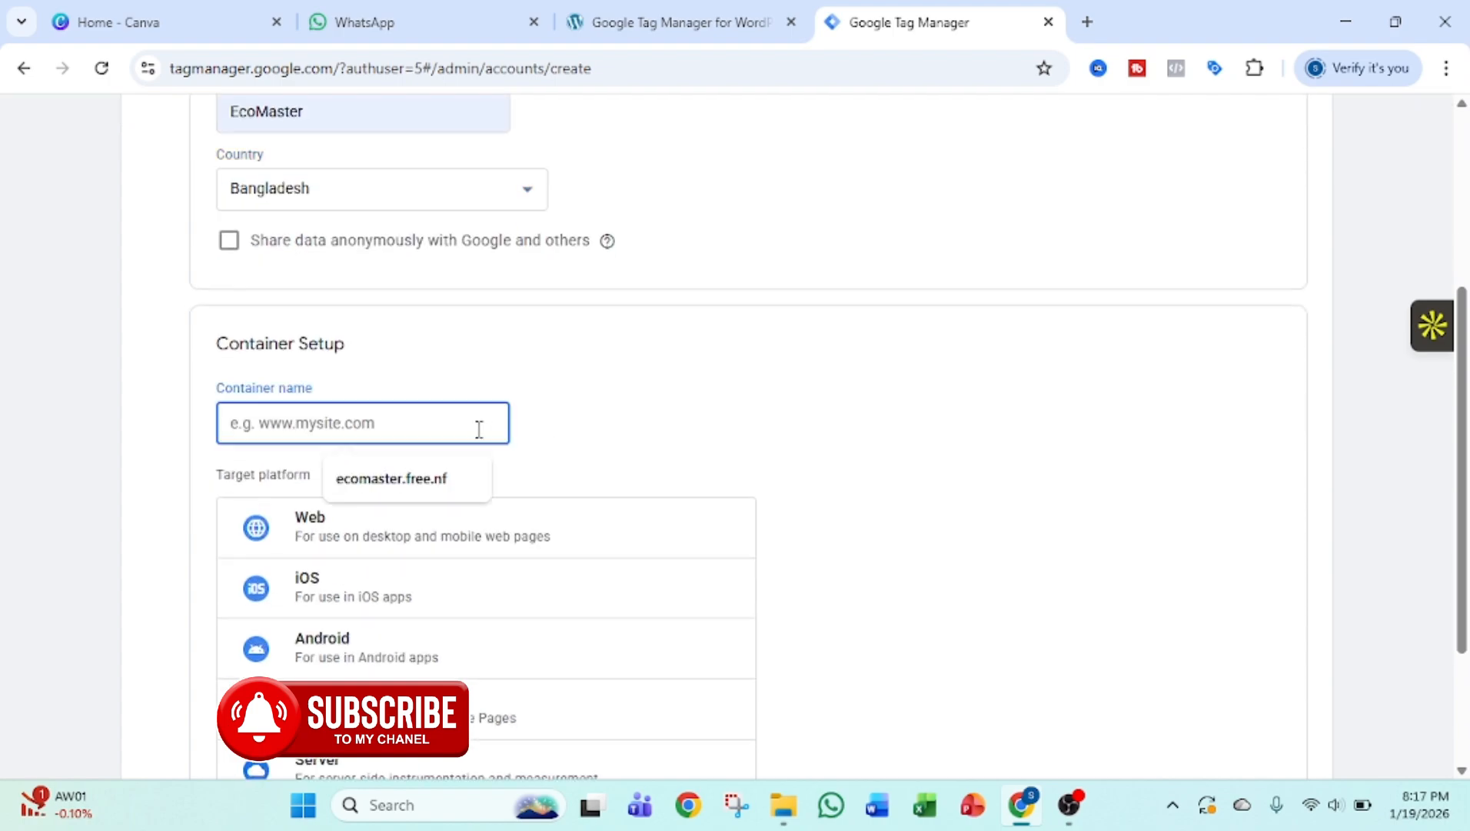
left_click(407, 477)
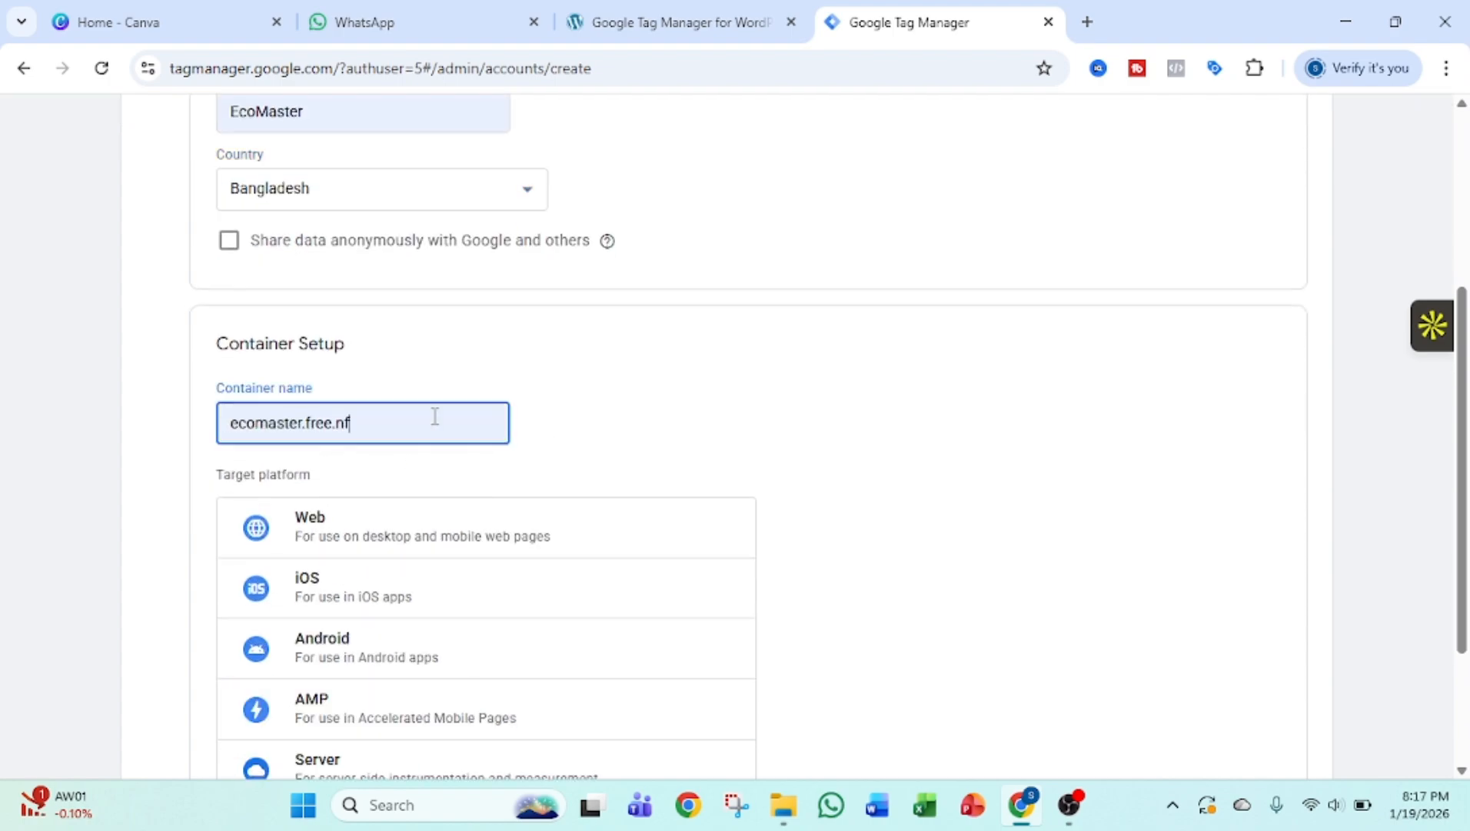
scroll(608, 425, "down", 1)
scroll(613, 428, "down", 2)
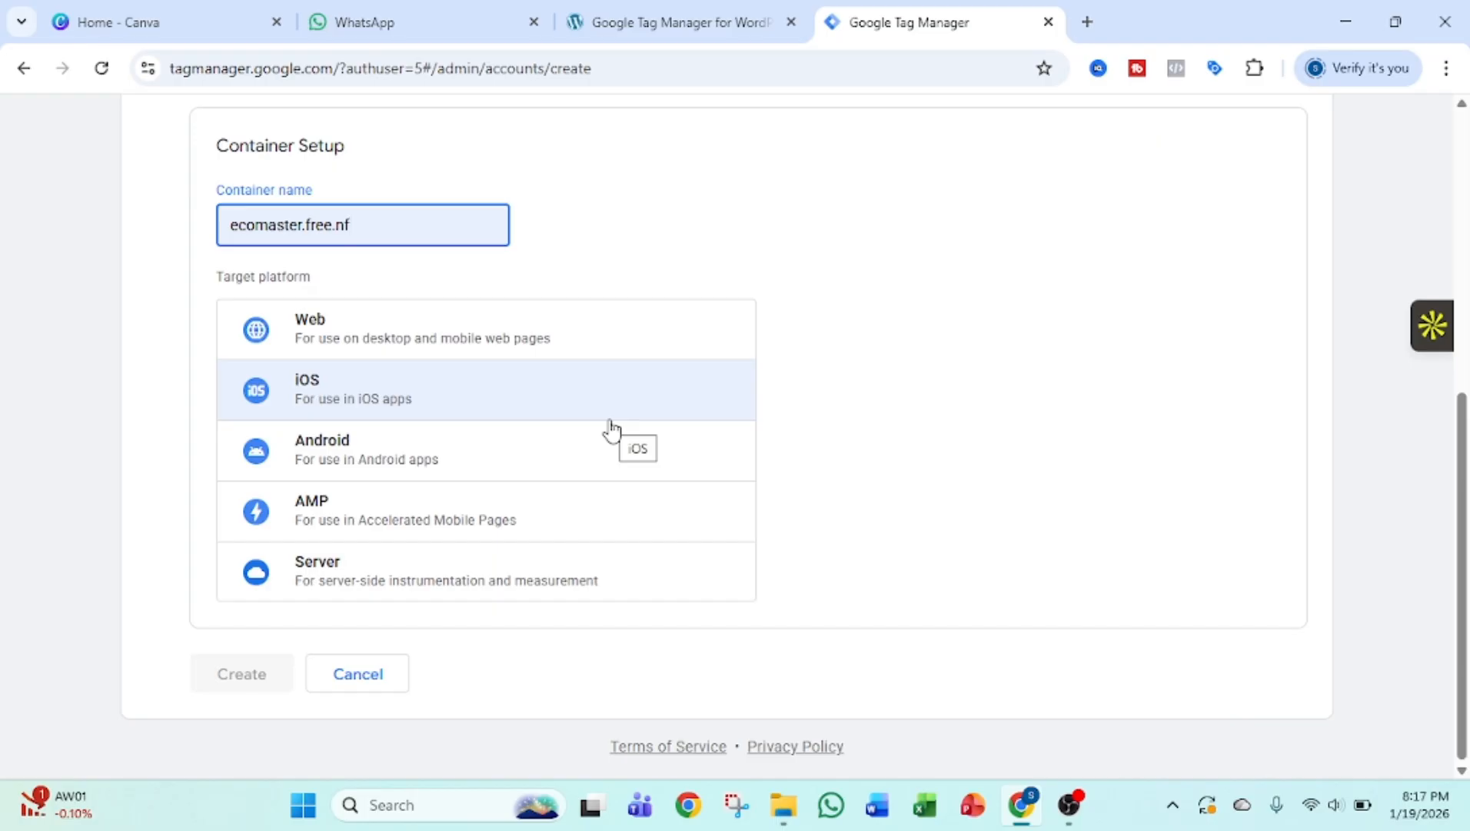
left_click(430, 331)
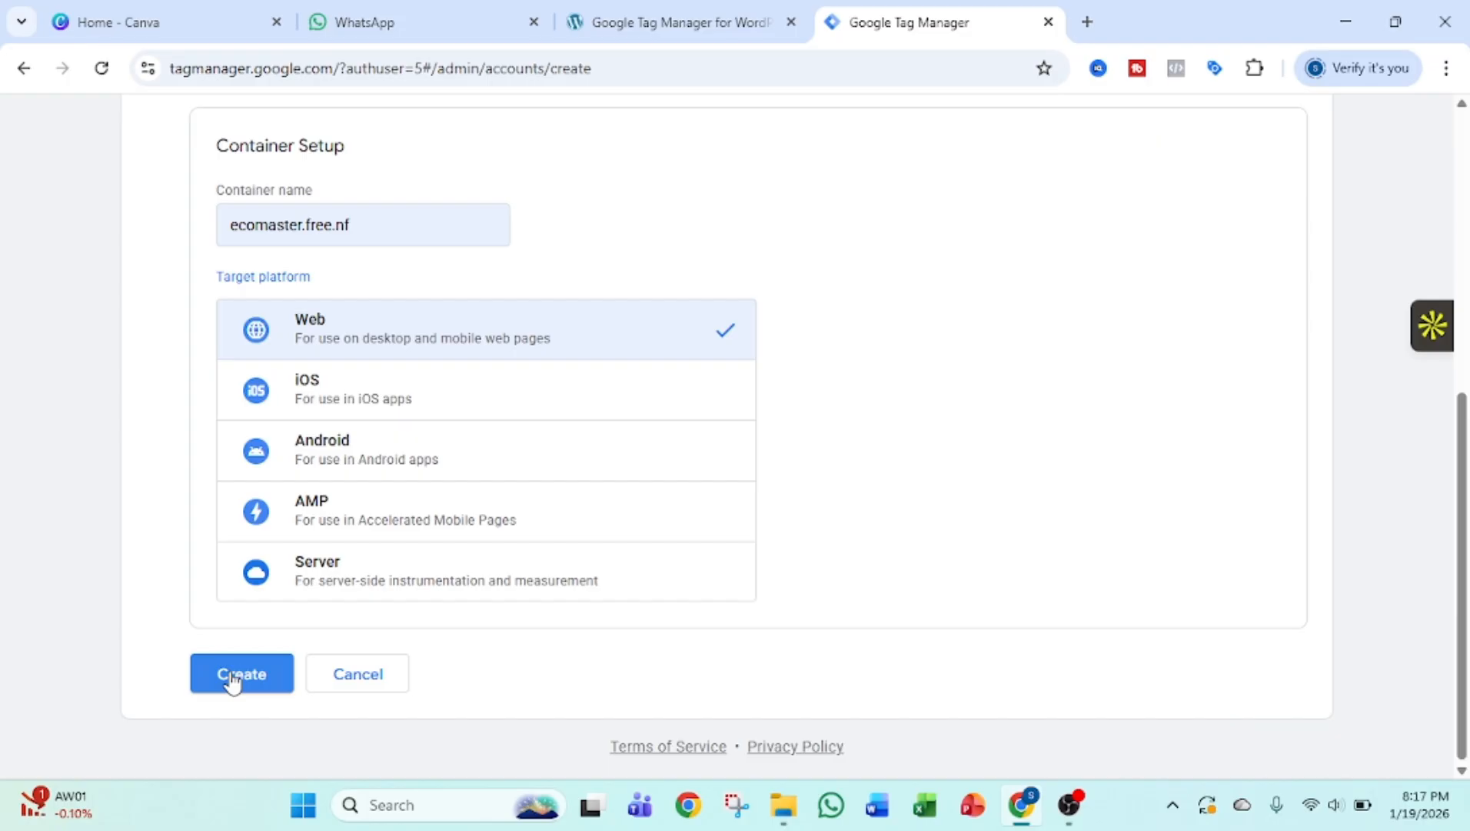
Create the account and container, accepting the GDPR data processing terms and the Terms of Service Agreement.
left_click(232, 679)
scroll(568, 594, "down", 3)
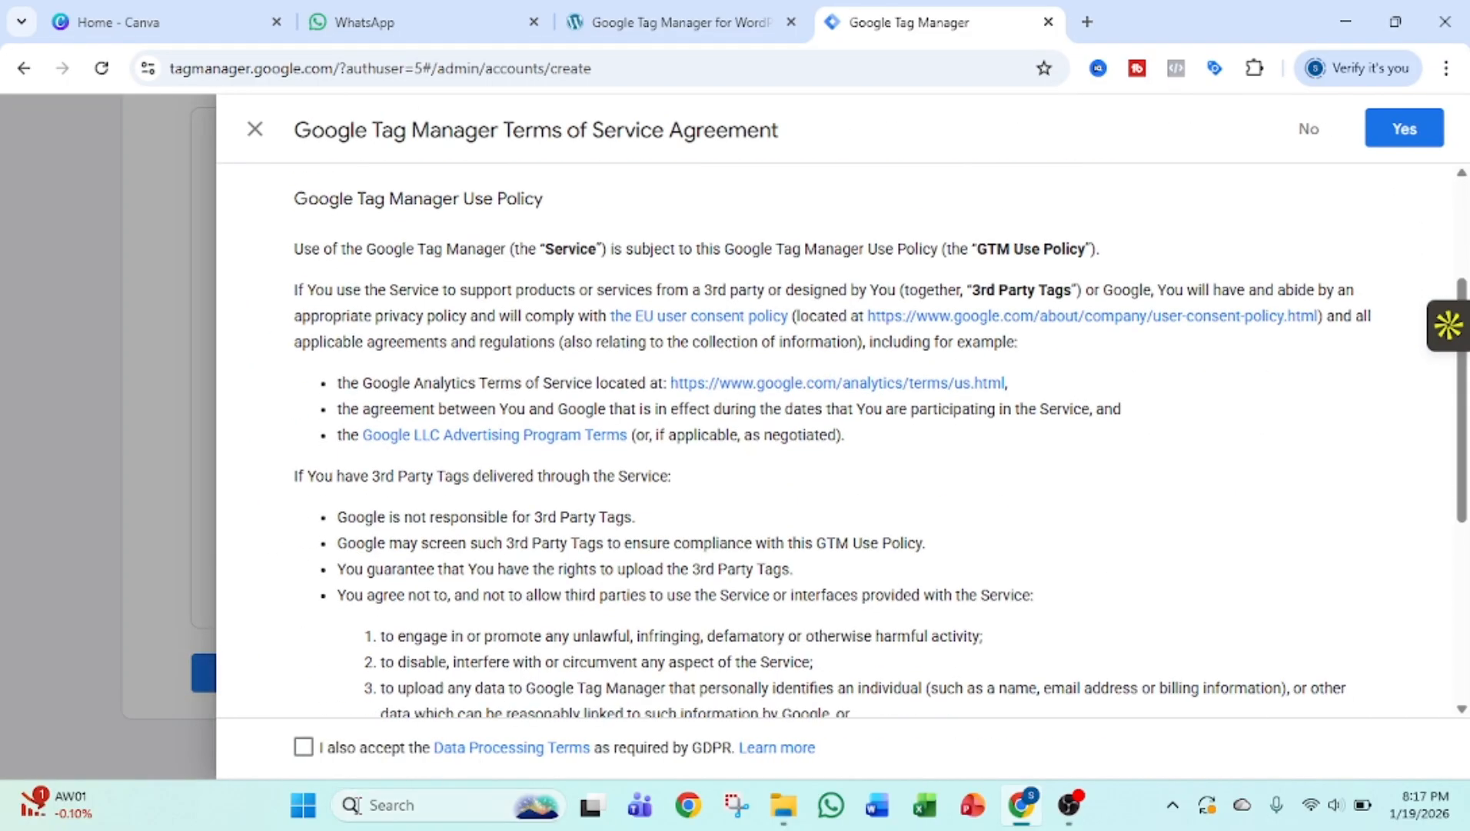
left_click(304, 747)
left_click(1407, 130)
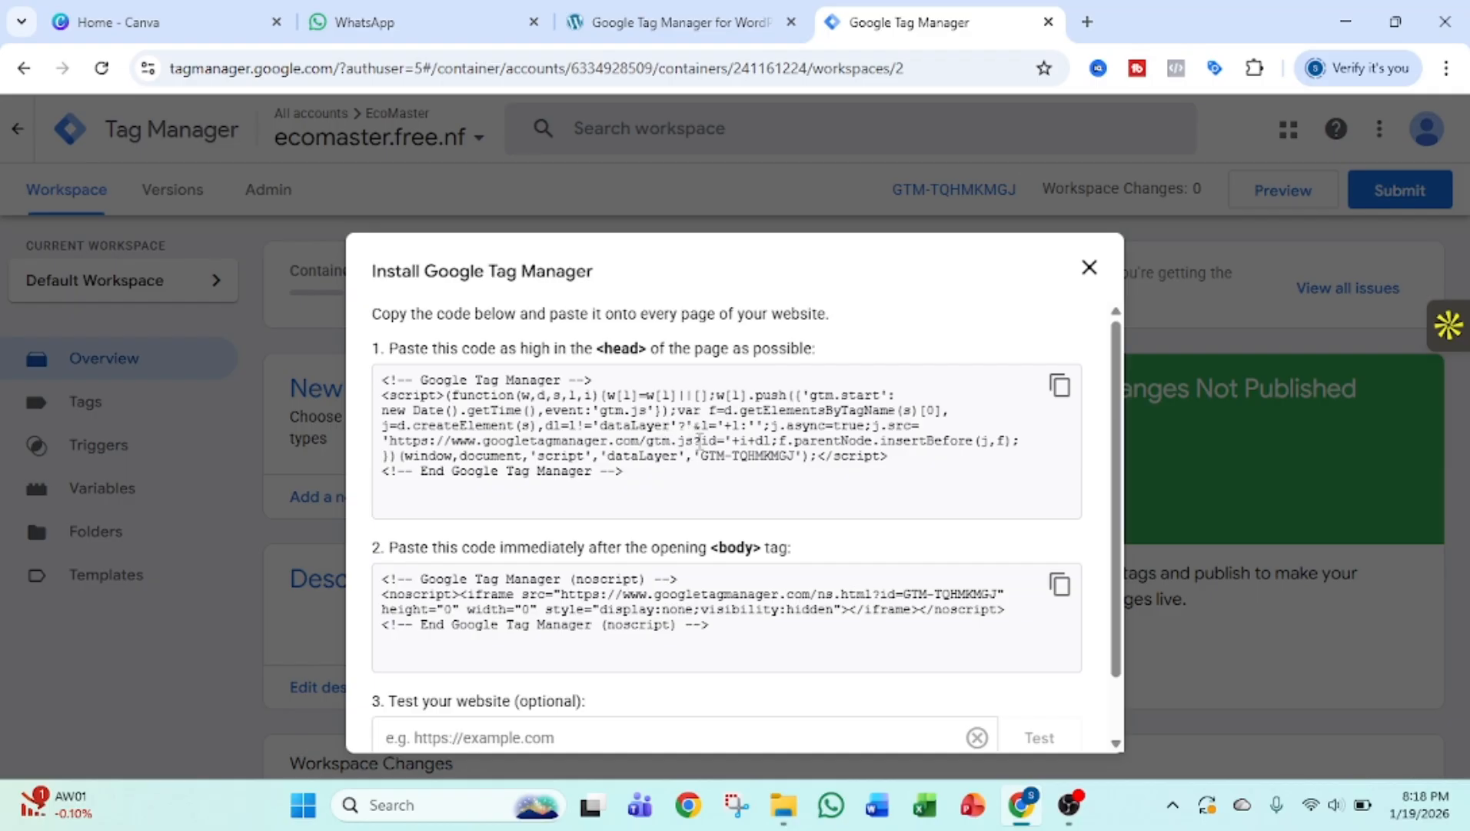
Examine the container's head and body installation code, closing the installation instructions and reopening them from the container ID.
scroll(748, 456, "down", 2)
scroll(769, 496, "up", 2)
left_click(1090, 267)
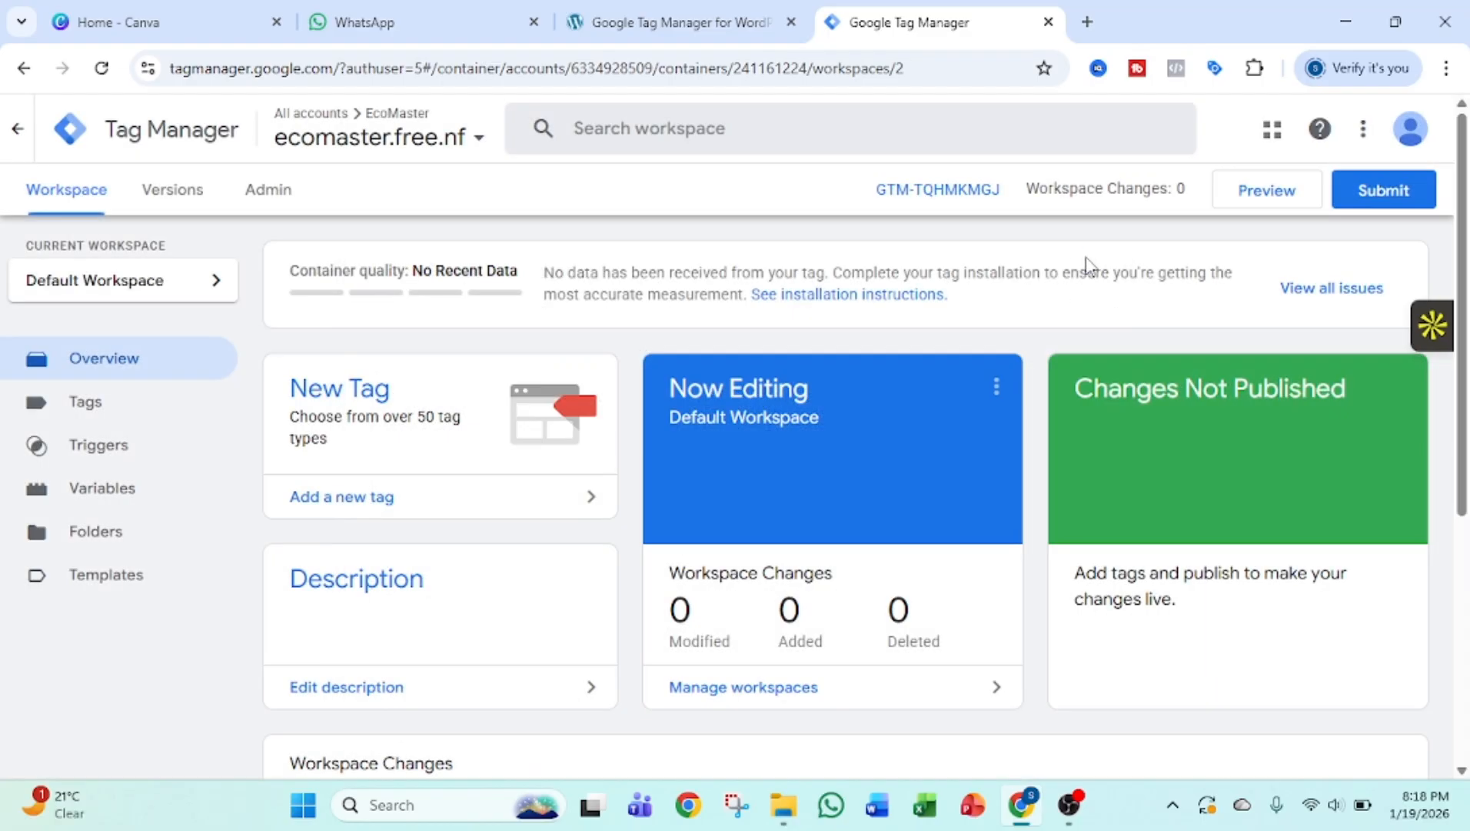
left_click(924, 190)
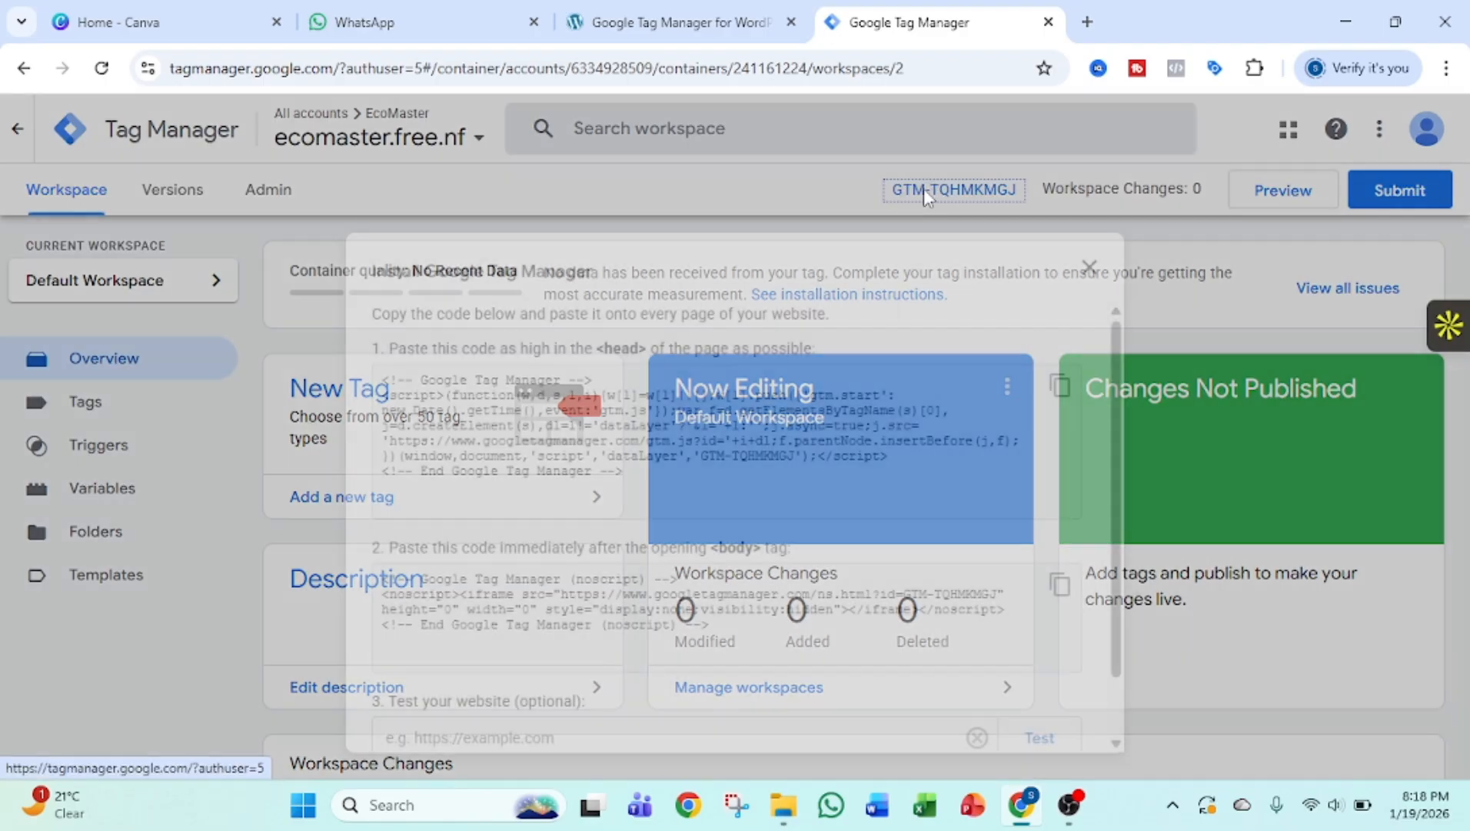
scroll(801, 426, "down", 2)
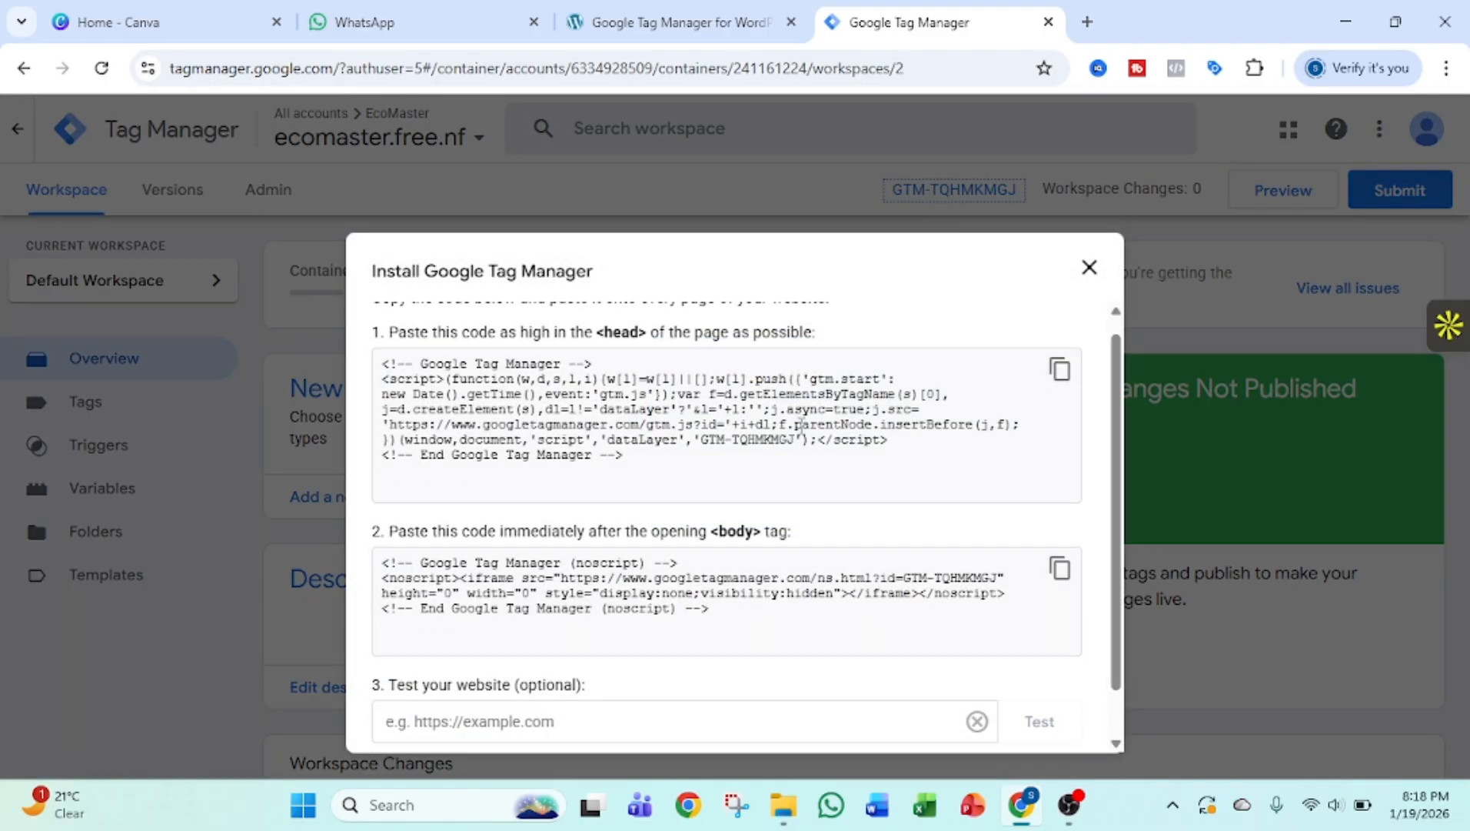
scroll(797, 424, "up", 2)
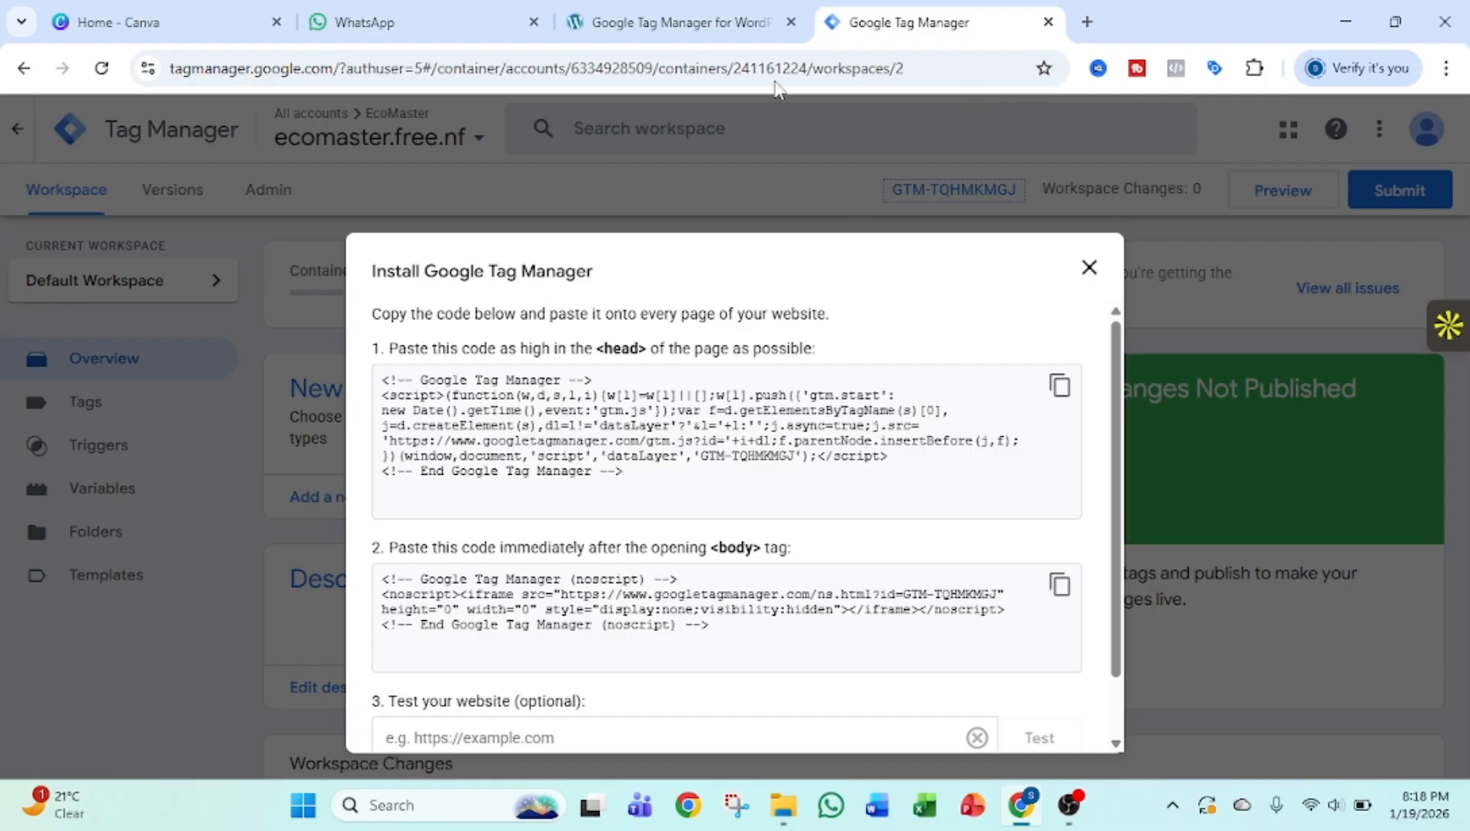
Switch to the WordPress admin and open the page for adding a new plugin.
left_click(708, 9)
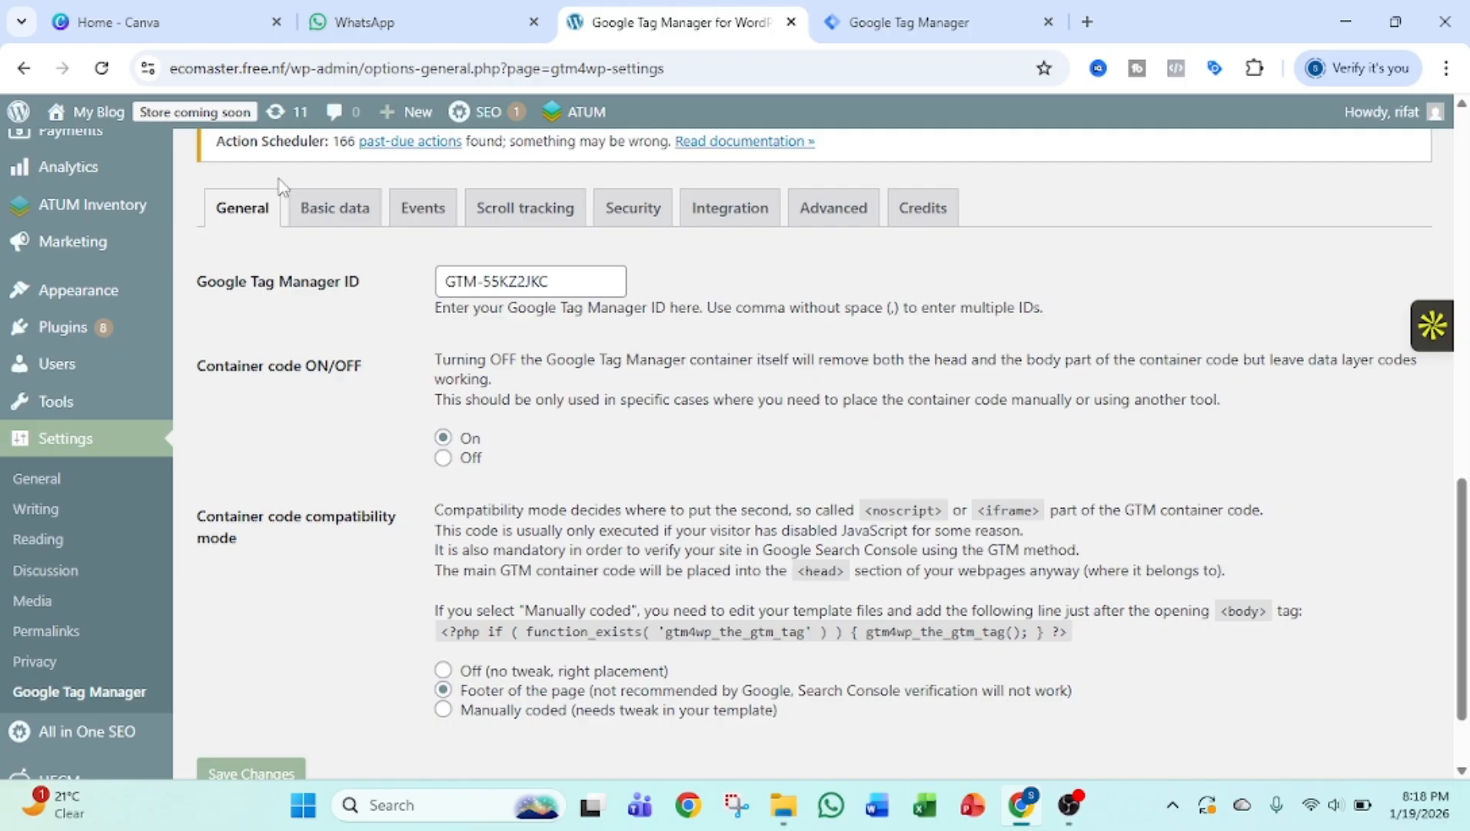
scroll(299, 458, "up", 1)
scroll(300, 457, "up", 5)
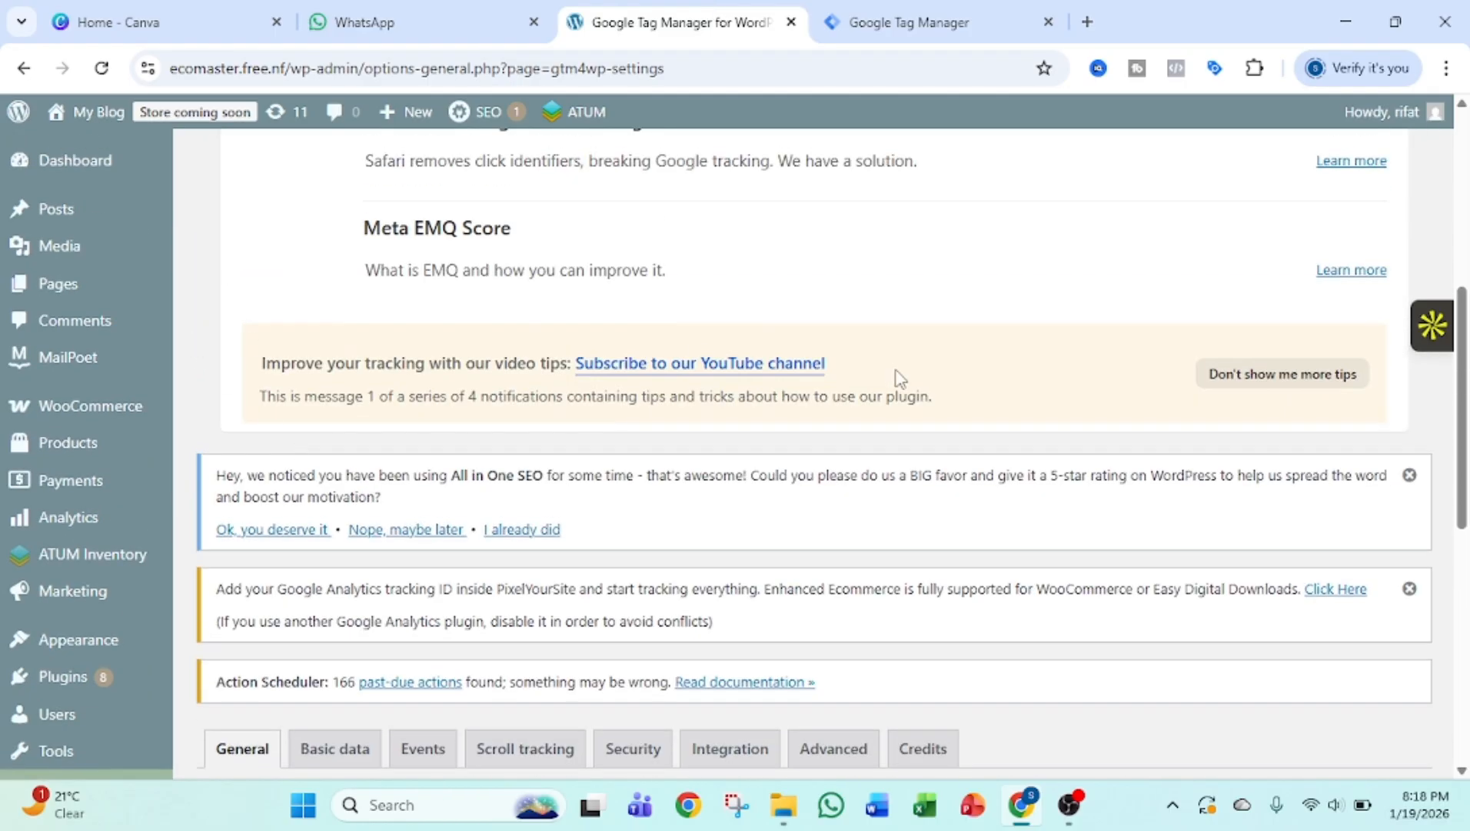
scroll(128, 463, "down", 4)
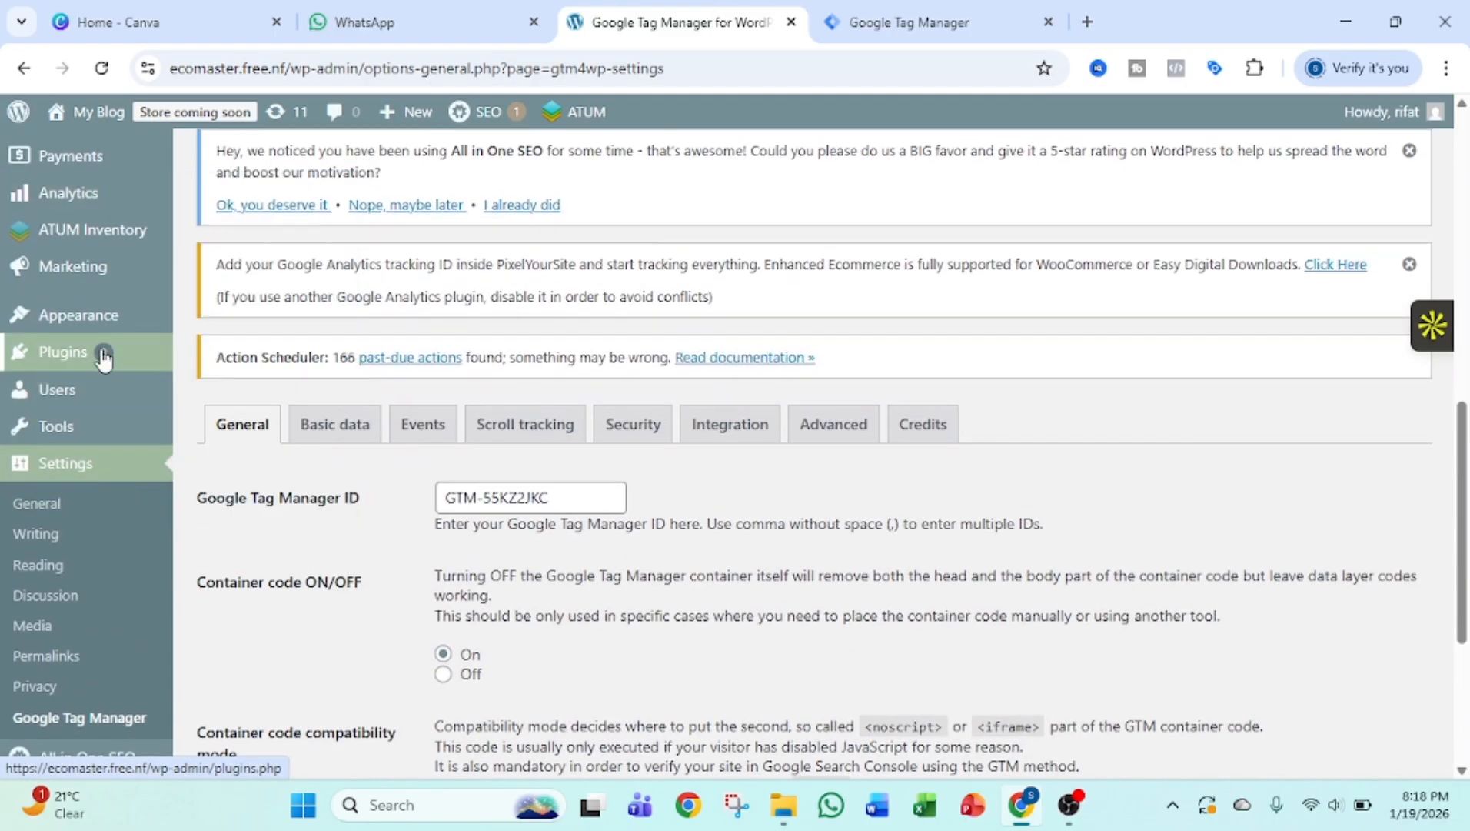
mouse_move(106, 355)
left_click(228, 369)
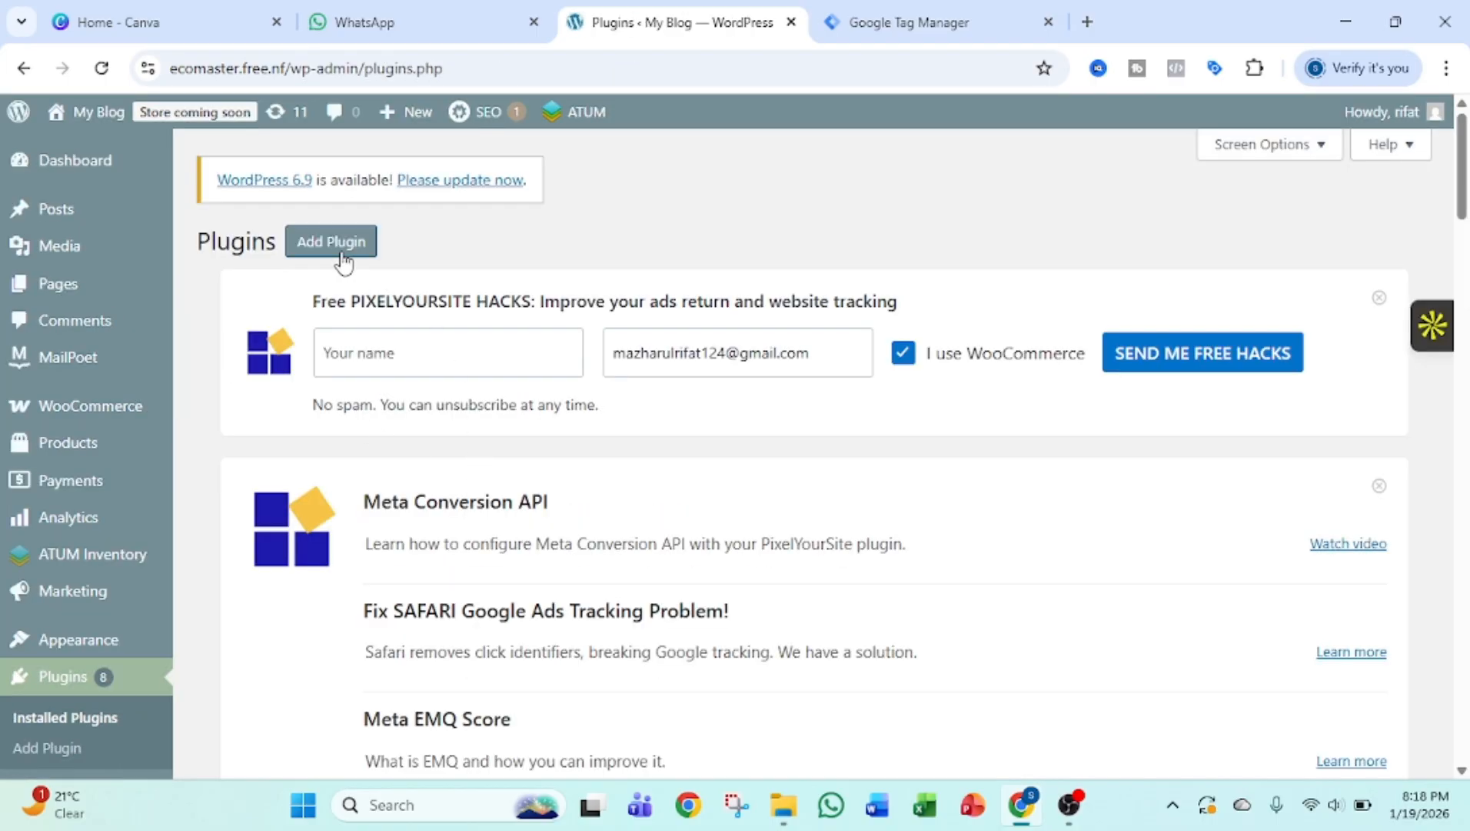
left_click(340, 251)
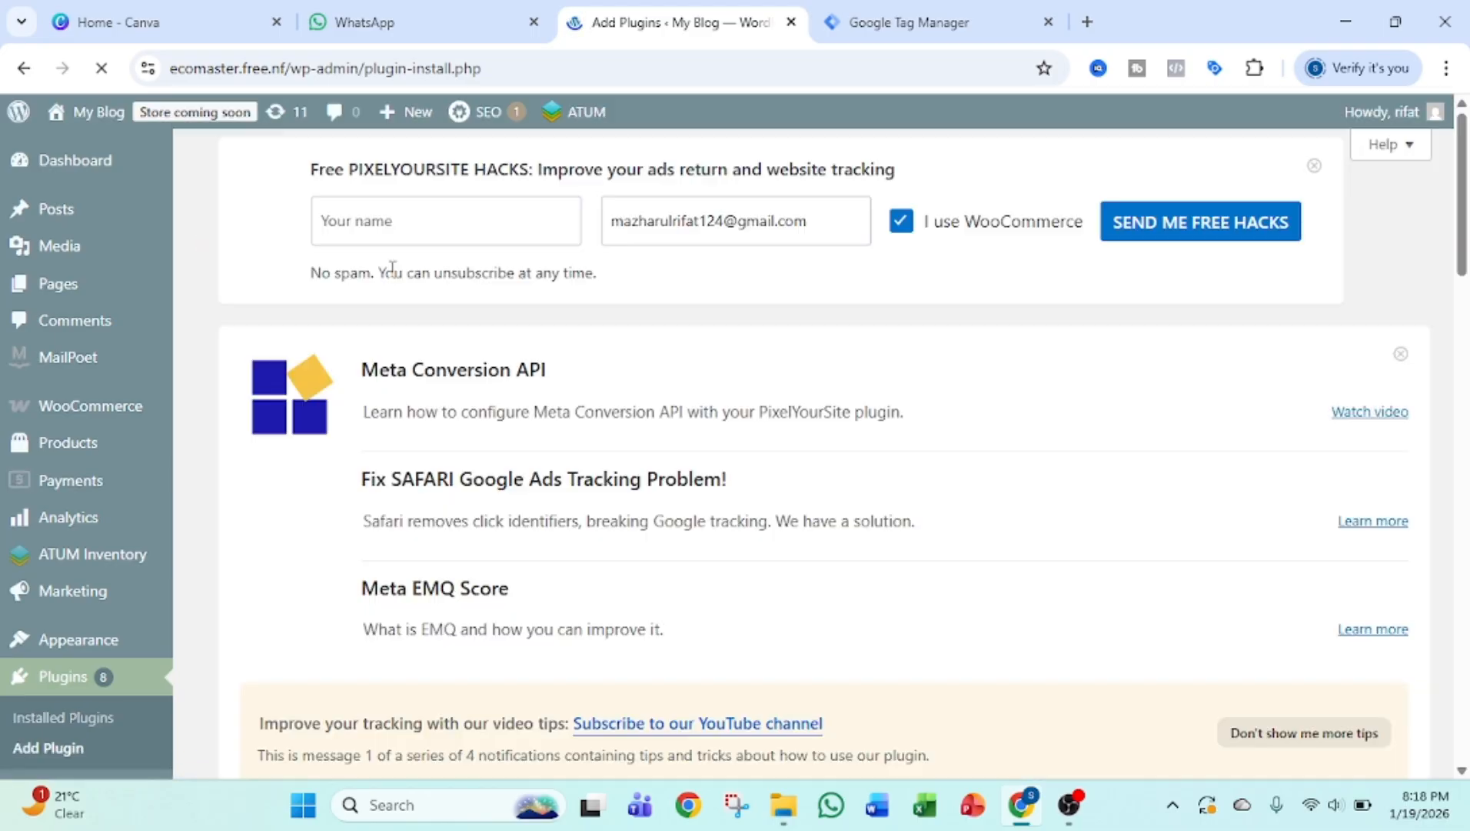
Search the WordPress plugin directory for "Google tag manager" and look through the matching plugins.
scroll(879, 353, "down", 8)
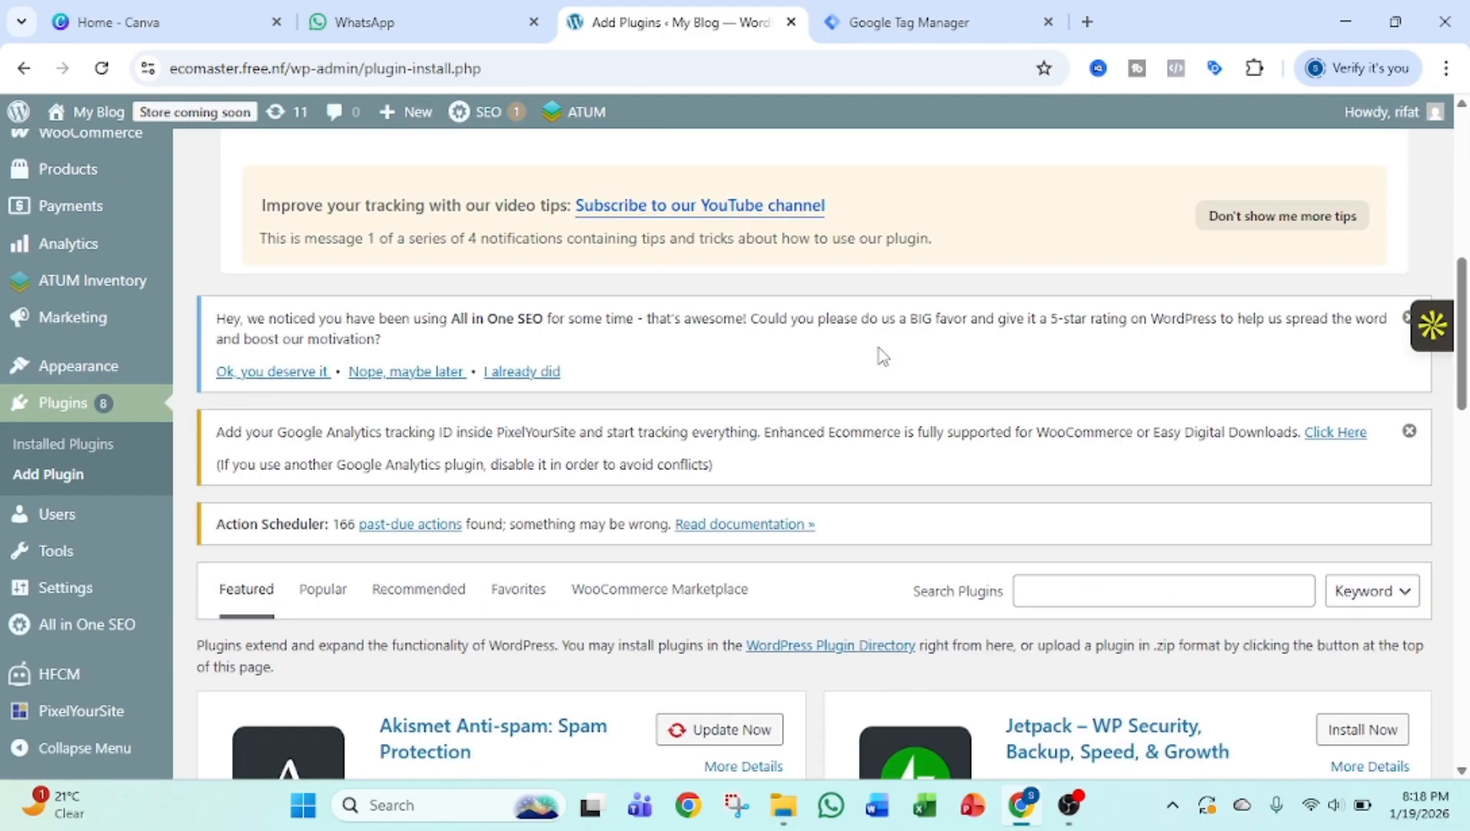
scroll(879, 352, "down", 3)
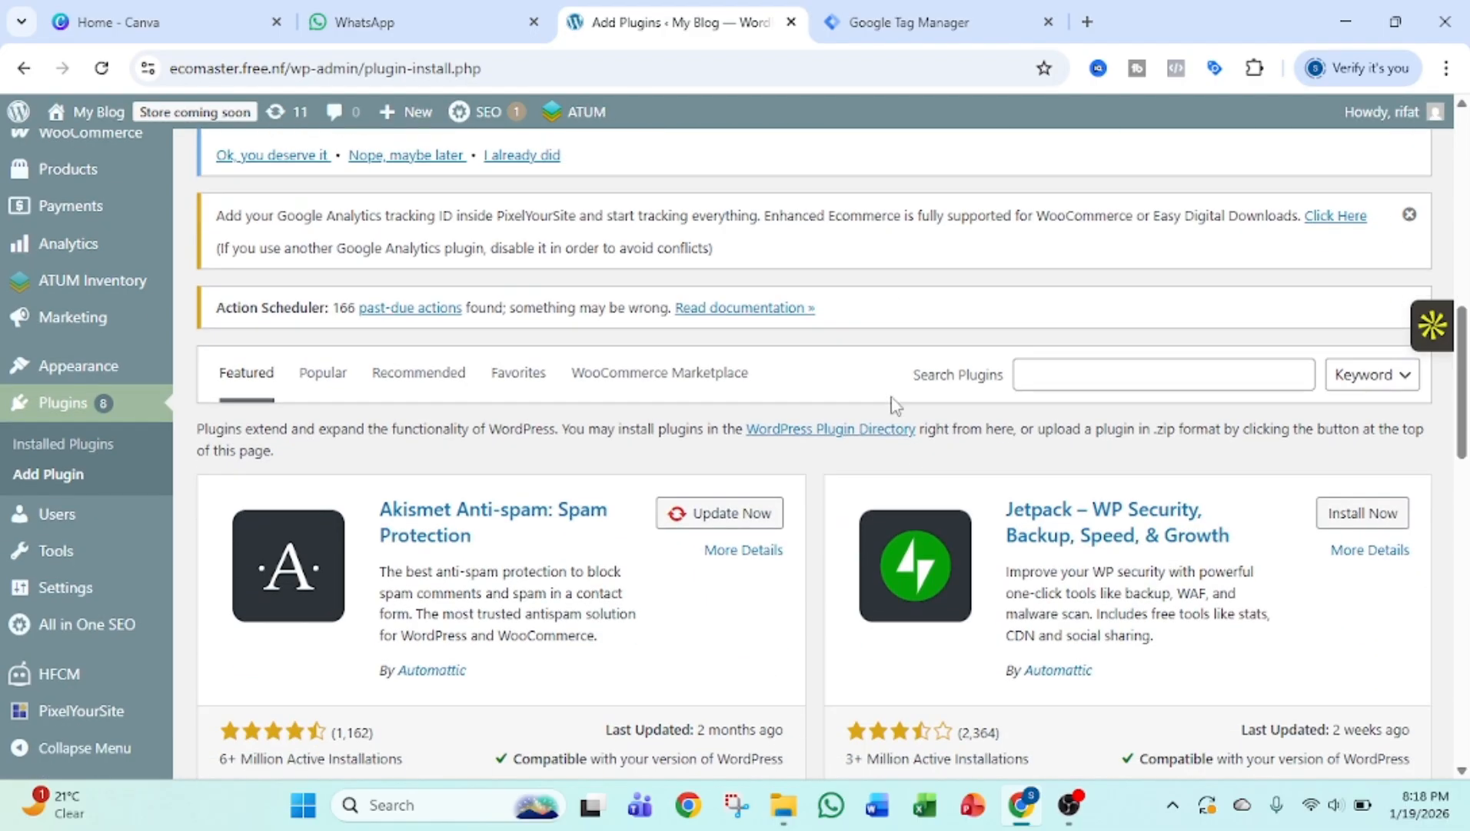
left_click(1036, 377)
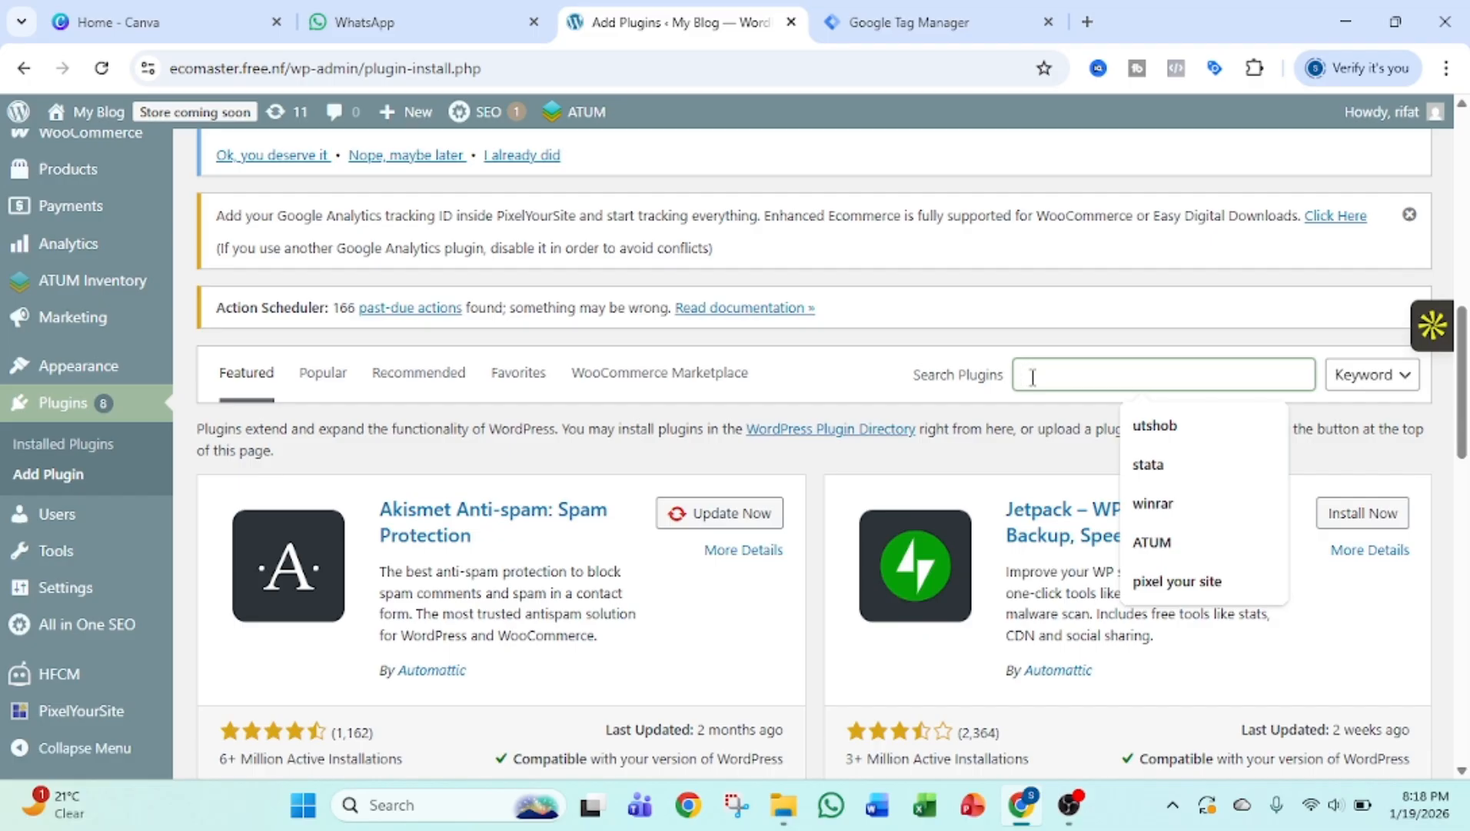
type("Google")
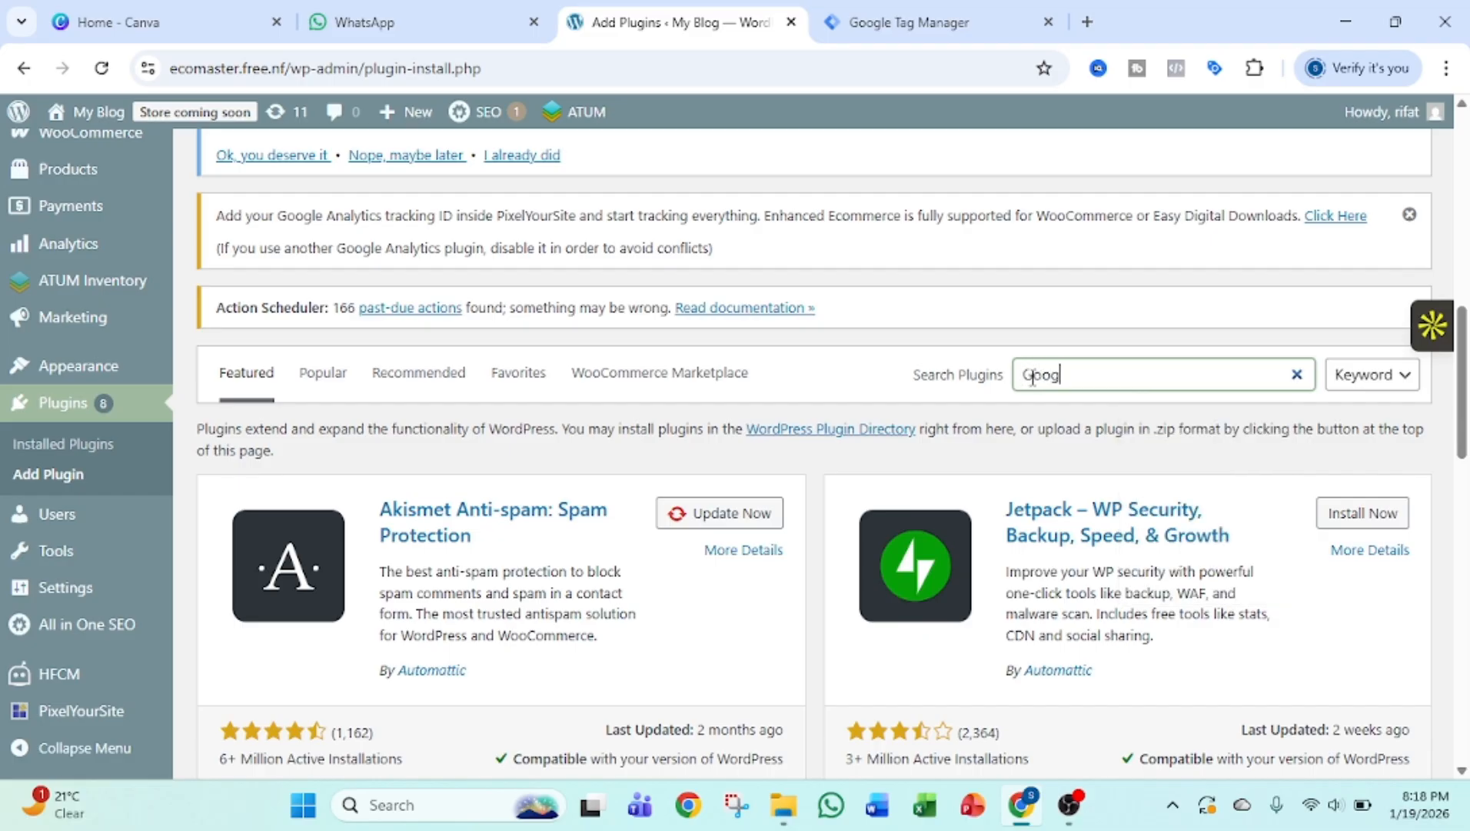
type(" tag manager")
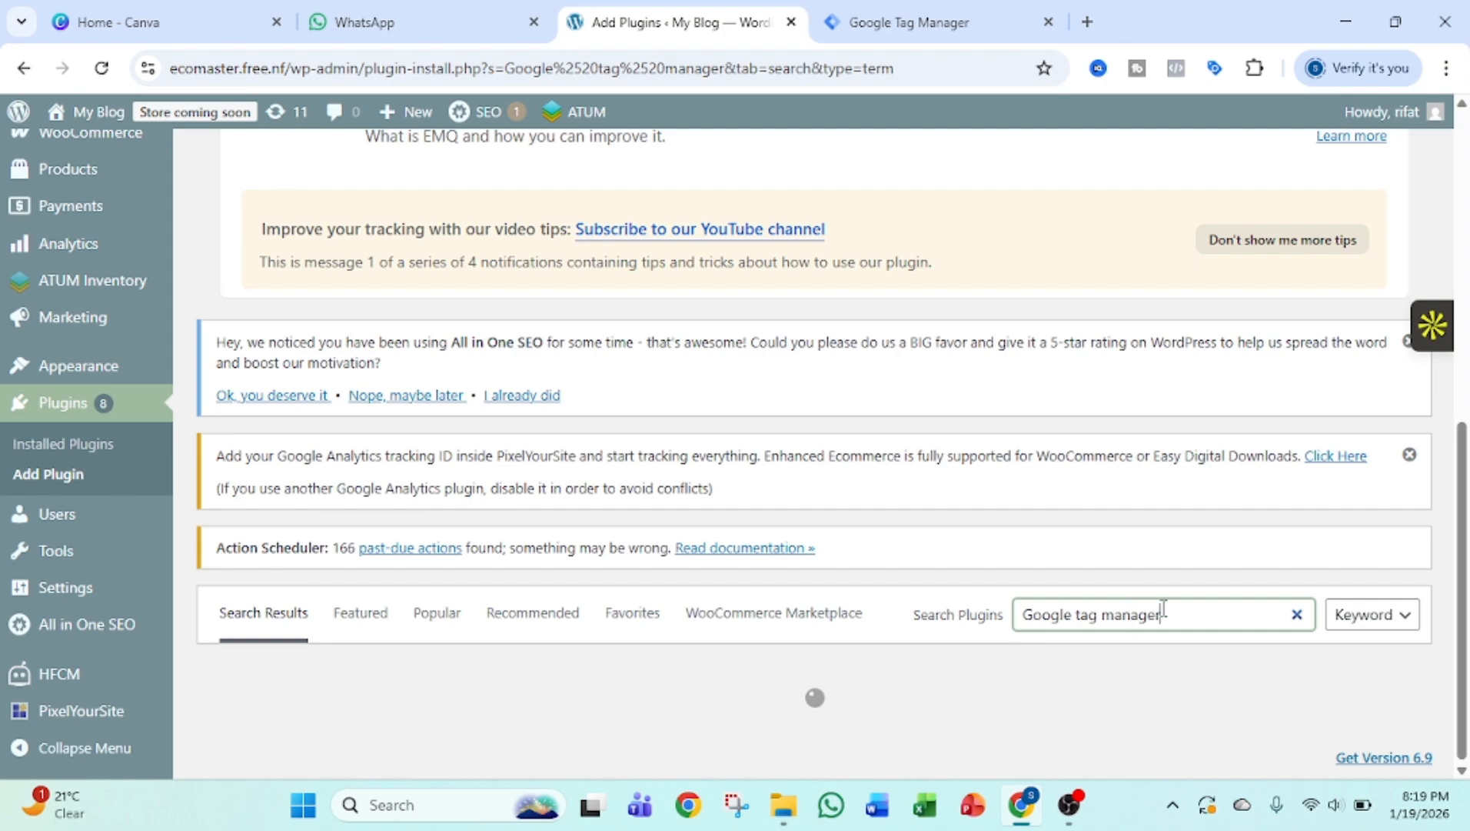
scroll(1163, 608, "down", 5)
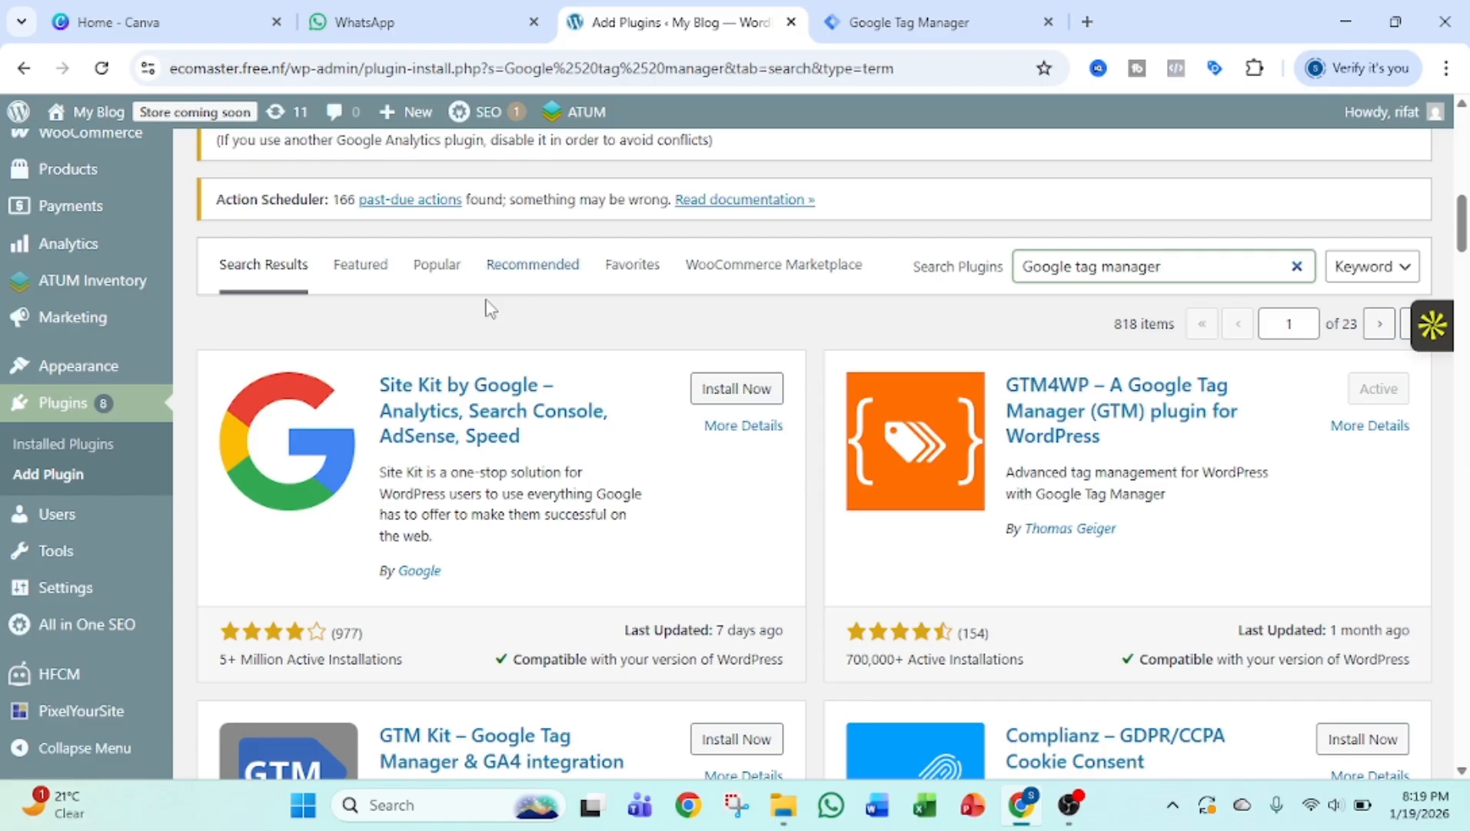
Open the Google Tag Manager plugin's settings in WordPress and find the Google Tag Manager ID field.
mouse_move(44, 596)
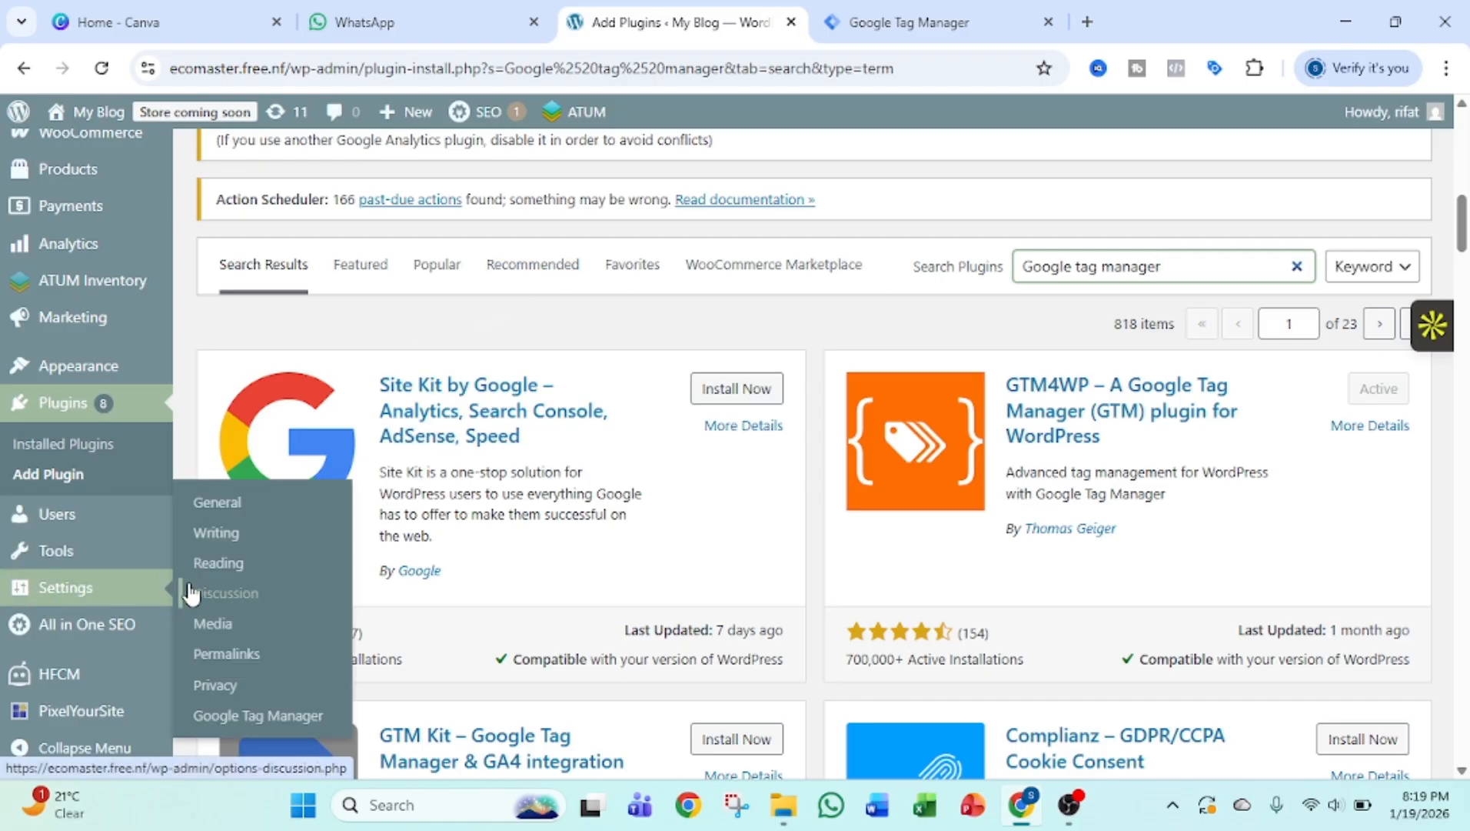
left_click(239, 721)
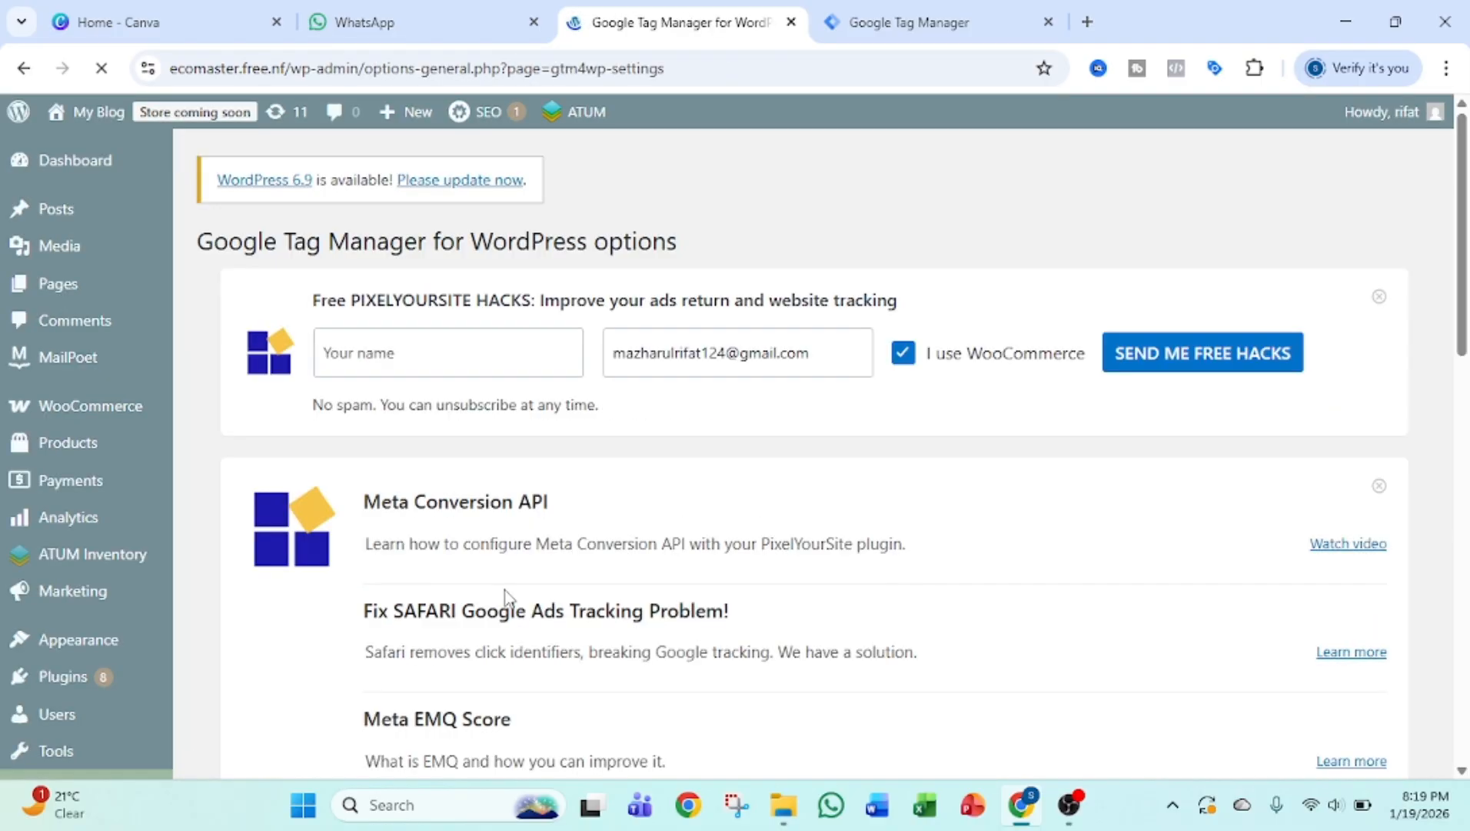
scroll(507, 592, "down", 4)
scroll(504, 589, "down", 6)
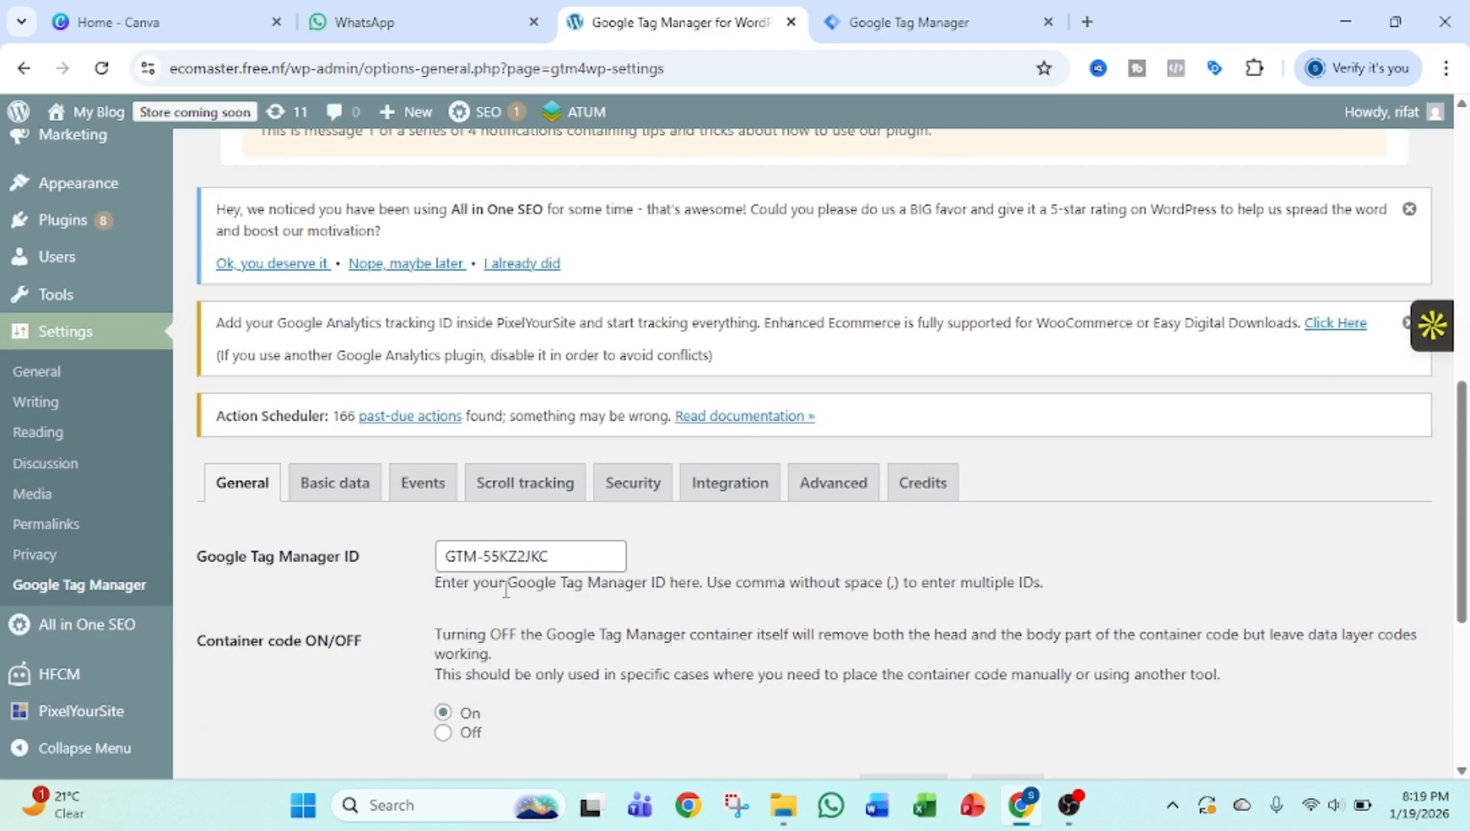
scroll(506, 588, "down", 1)
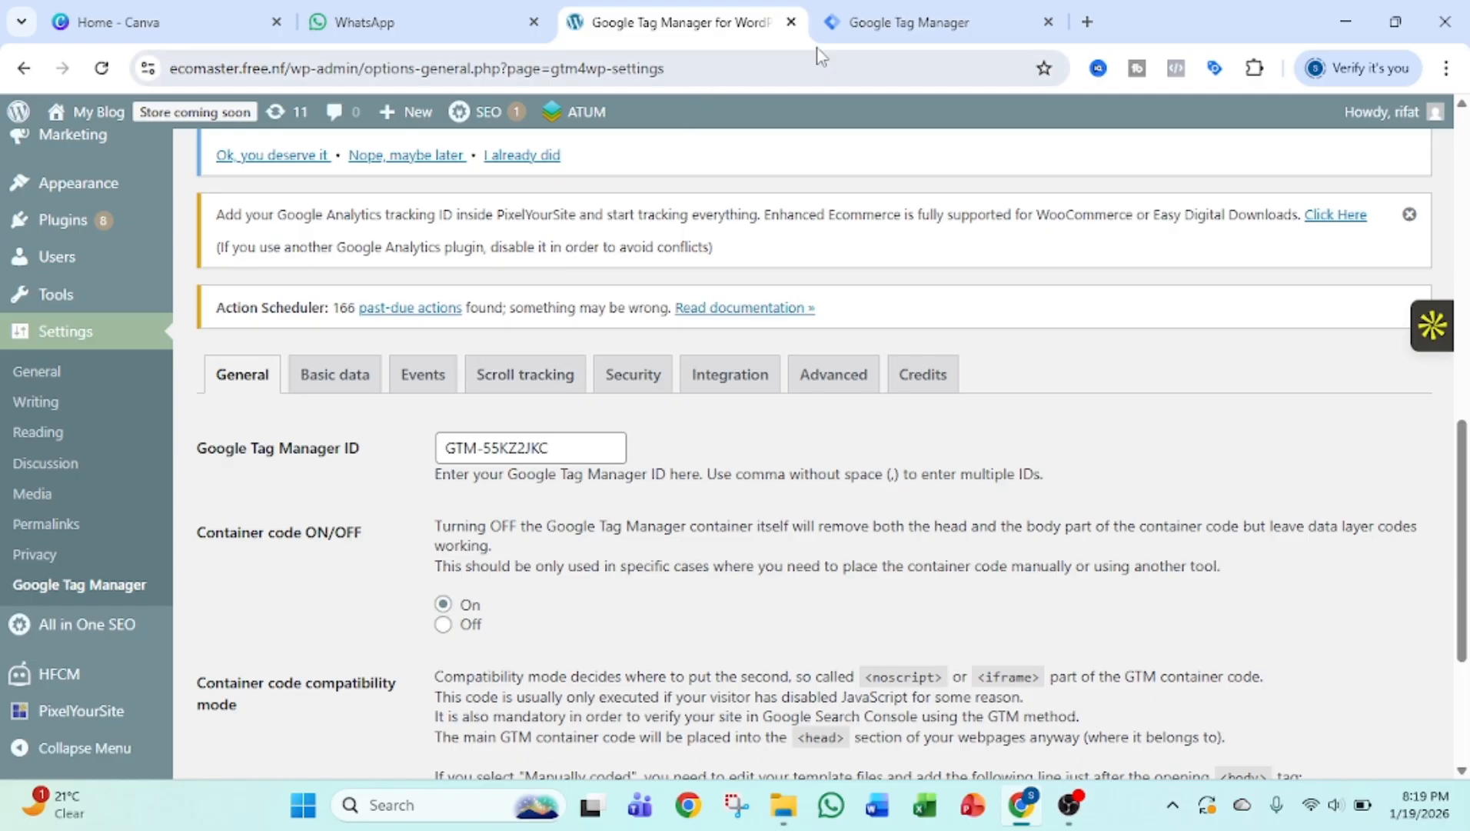
Copy the new container's GTM ID from its head installation code in Tag Manager, and return to the WordPress plugin settings.
left_click(853, 26)
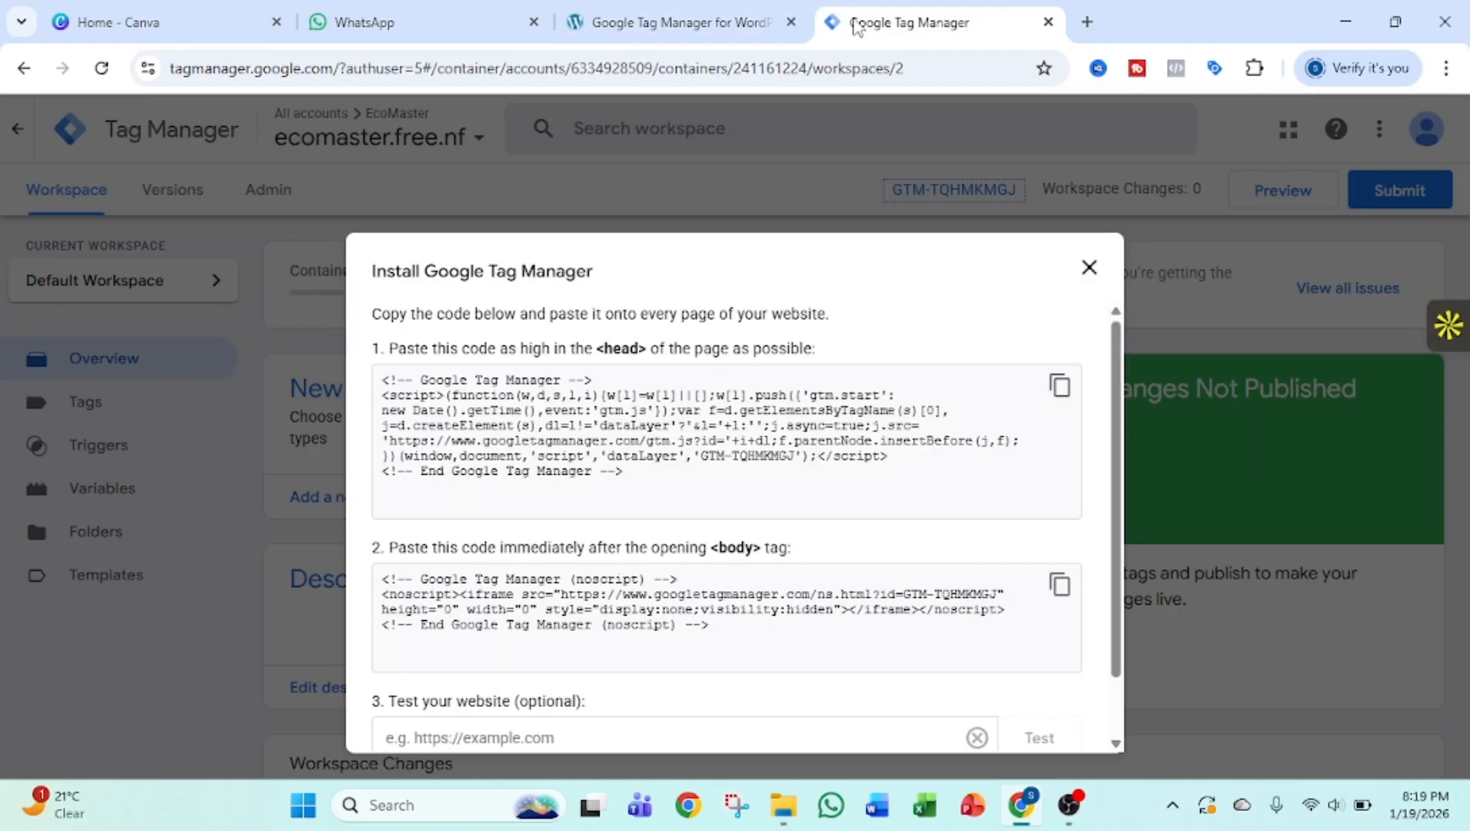
left_click(1089, 266)
left_click(954, 190)
left_click_drag(797, 459, 705, 461)
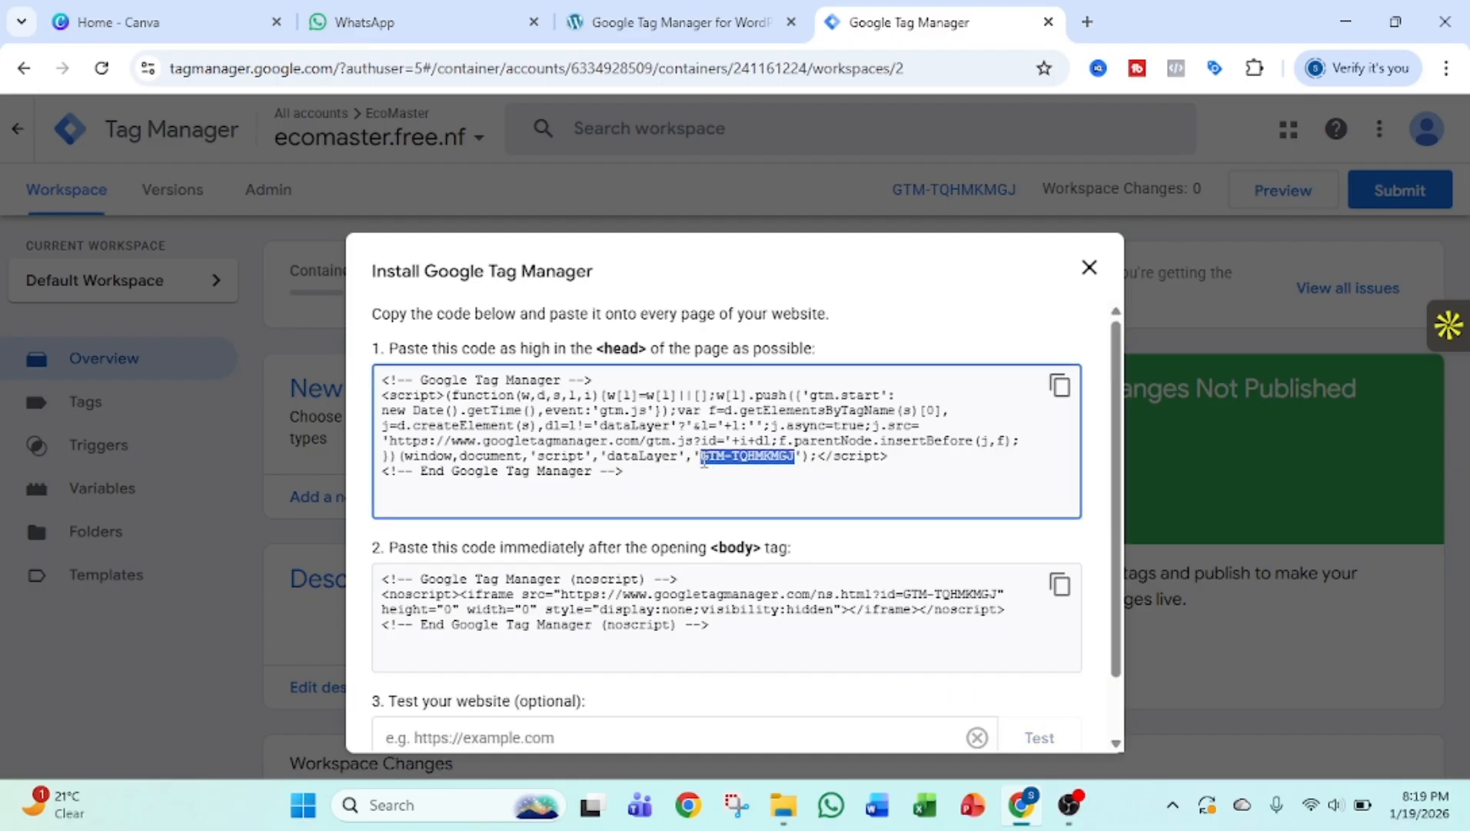
right_click(711, 468)
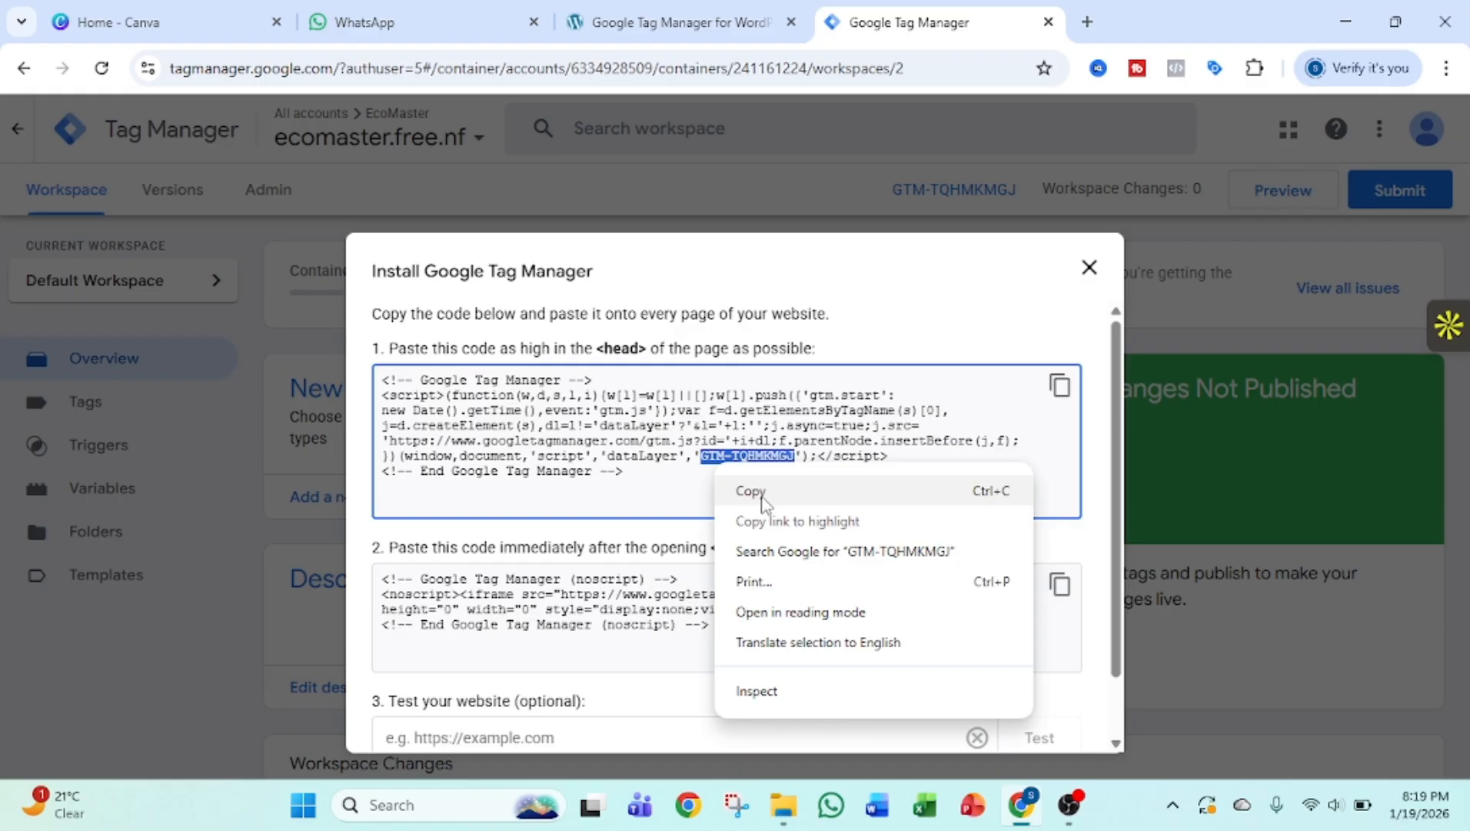
left_click(763, 491)
left_click(676, 23)
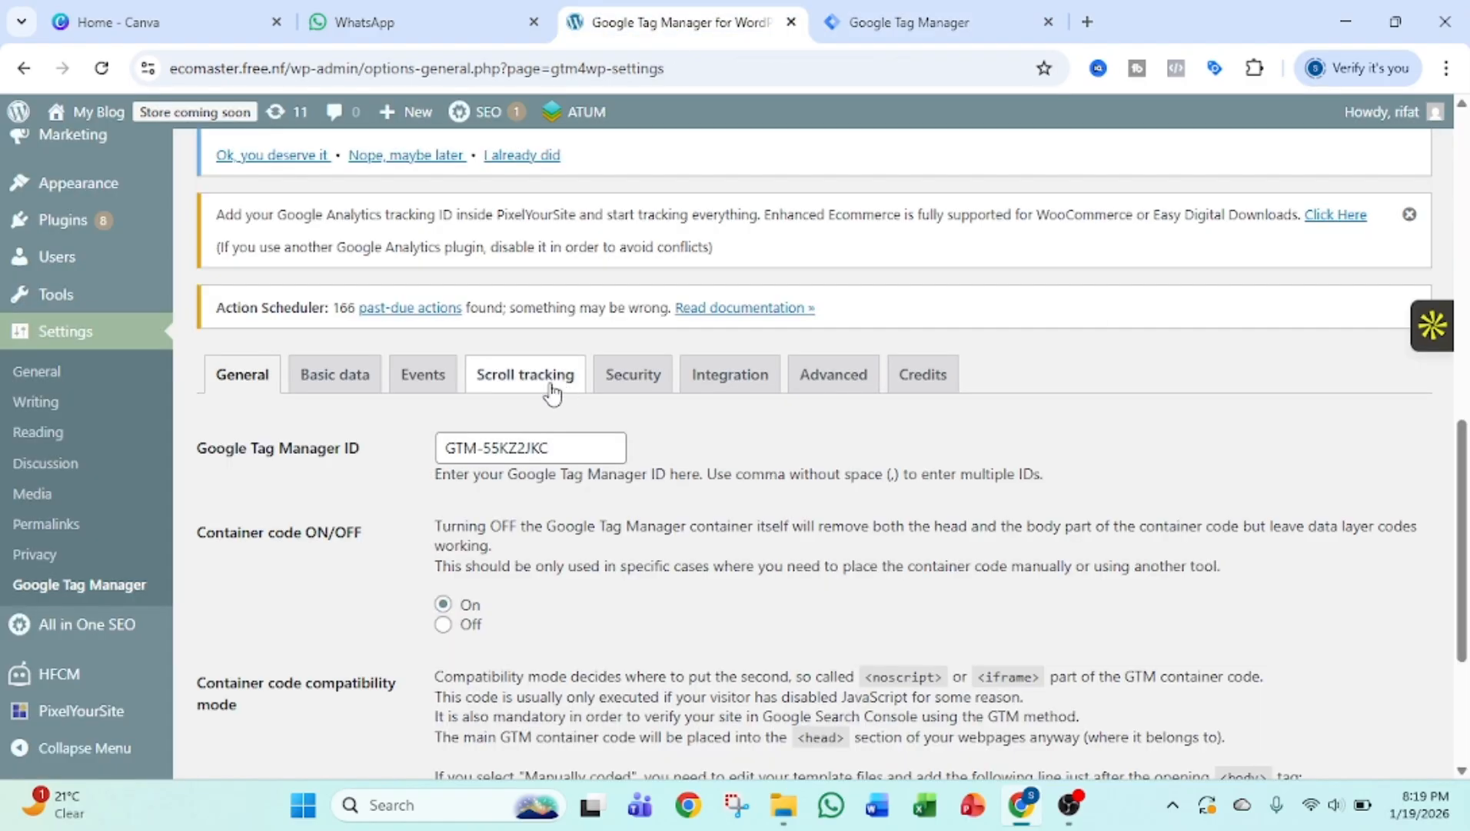
Replace the Google Tag Manager ID in the plugin's general settings with GTM-TQHMKMGJ and save the changes.
triple_click(530, 437)
right_click(531, 444)
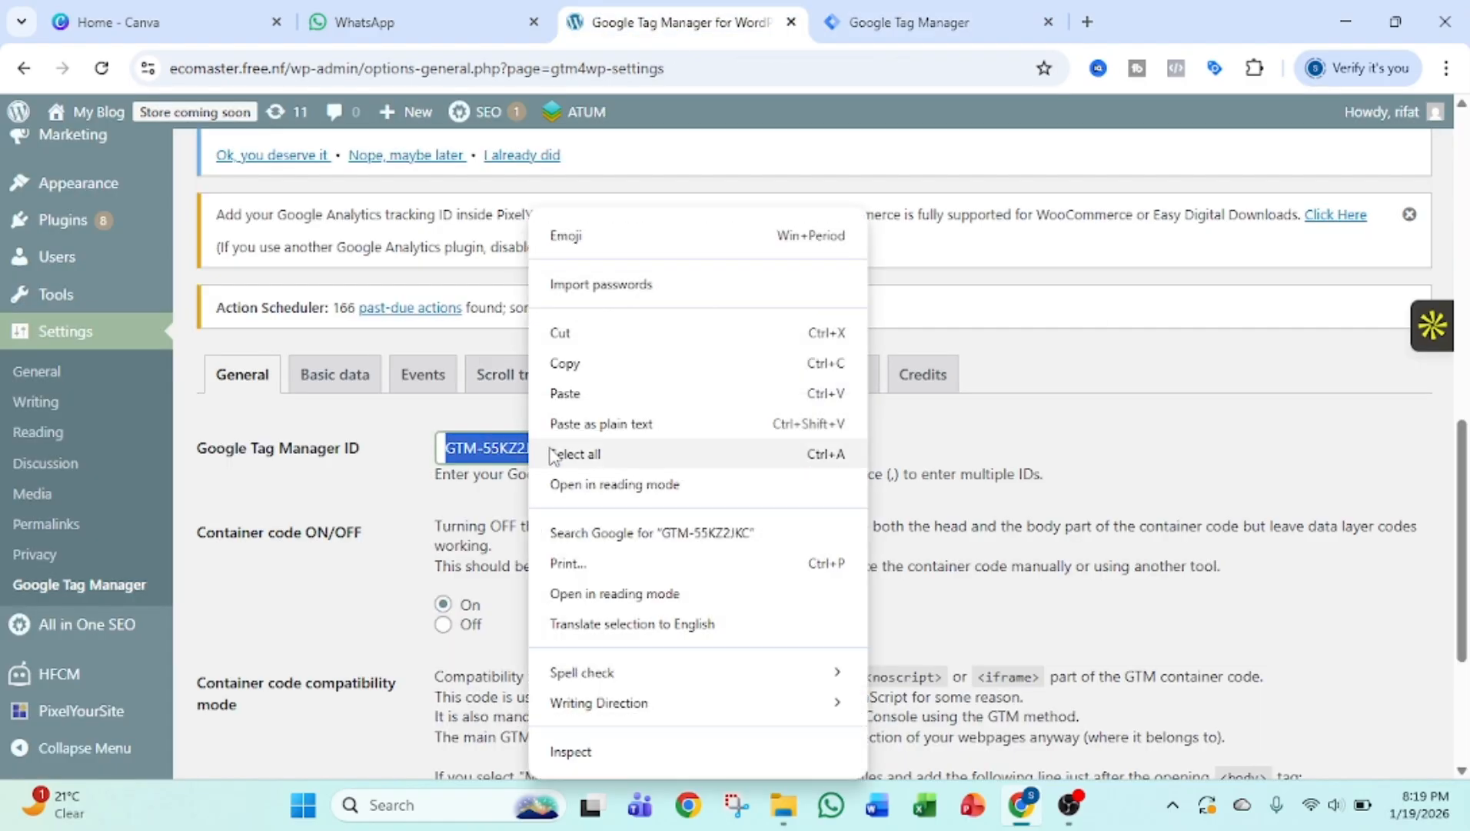
left_click(592, 396)
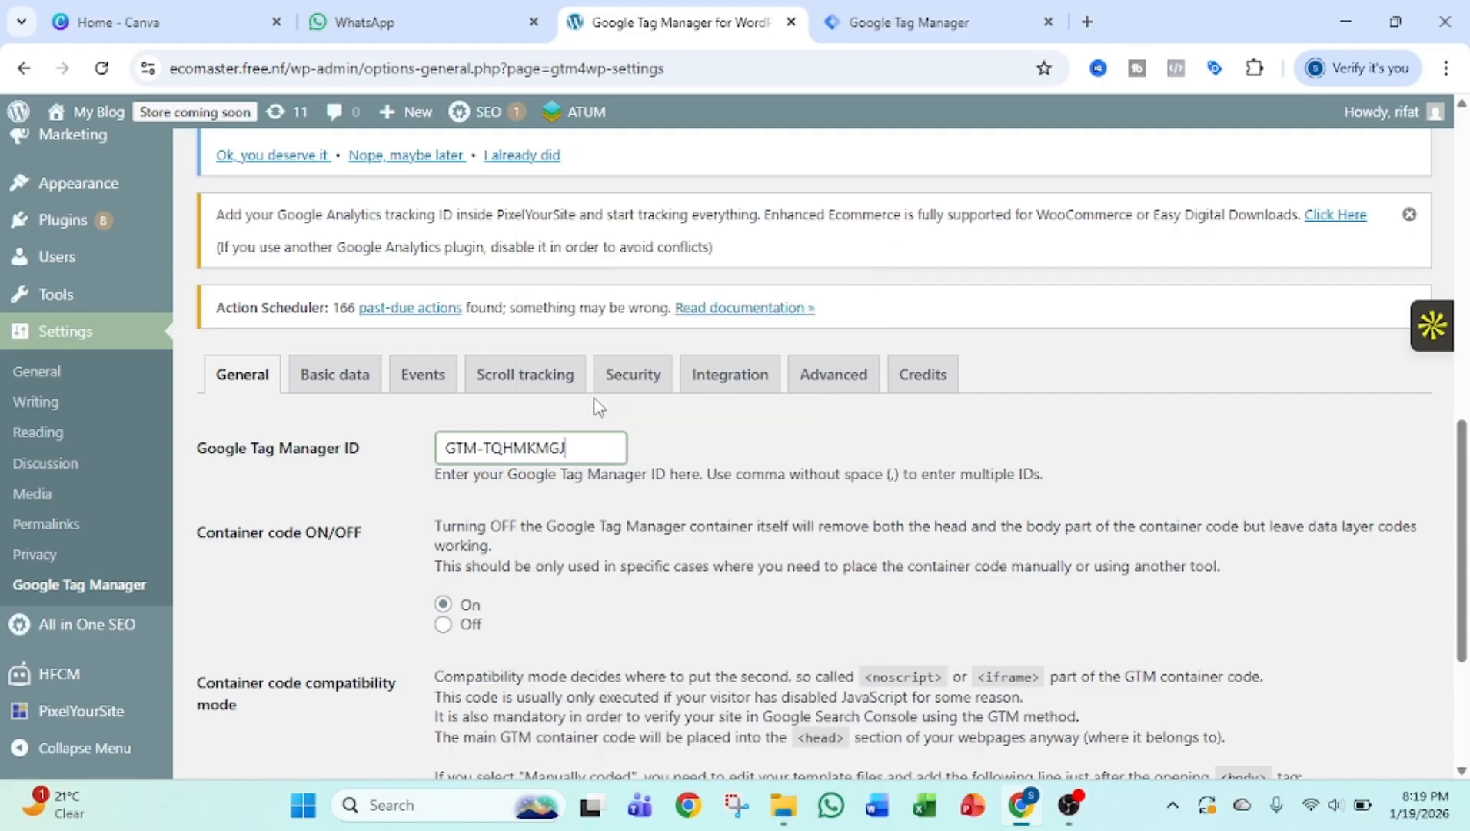
scroll(672, 454, "down", 3)
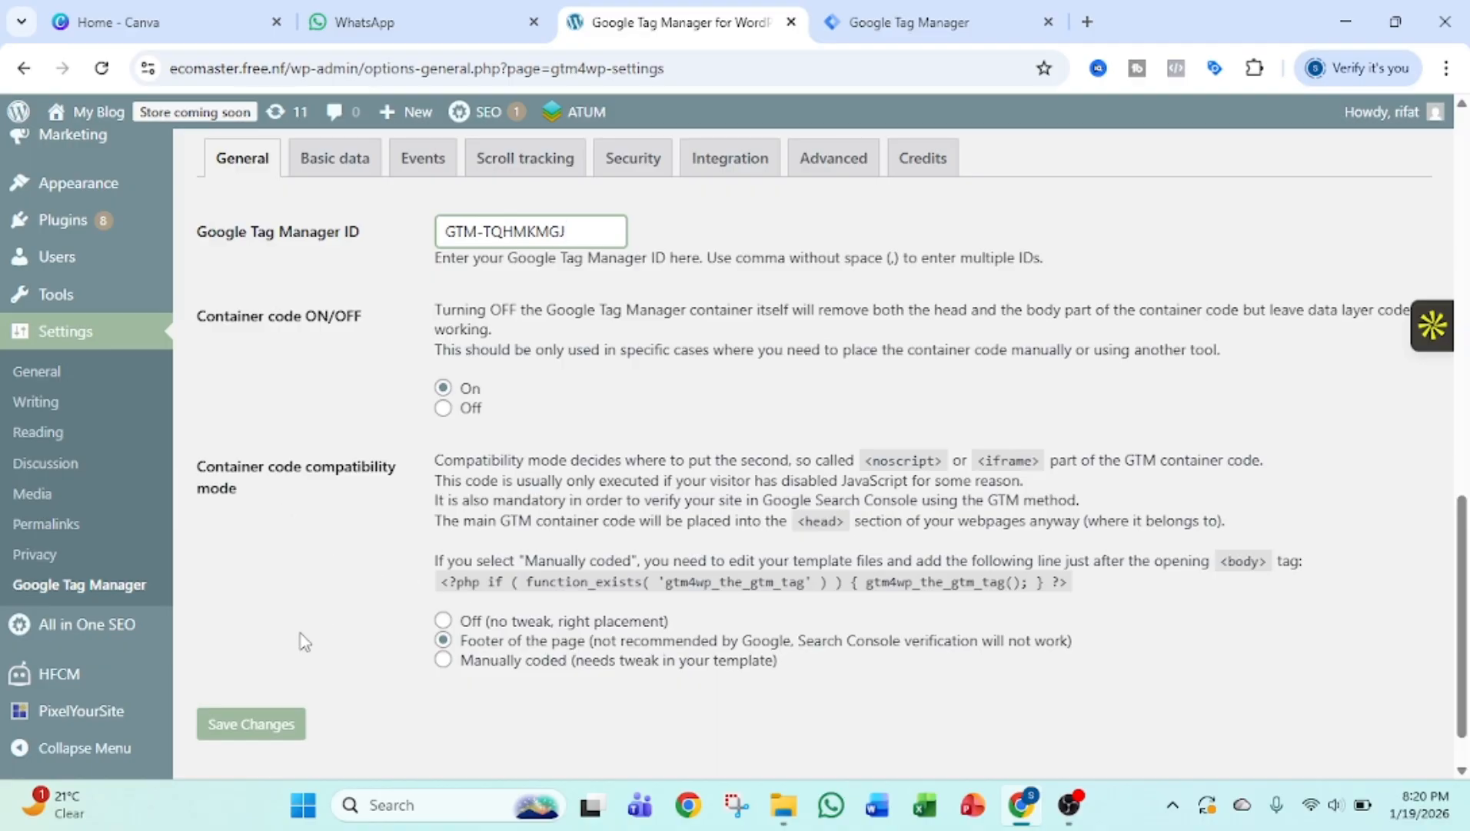
left_click(272, 736)
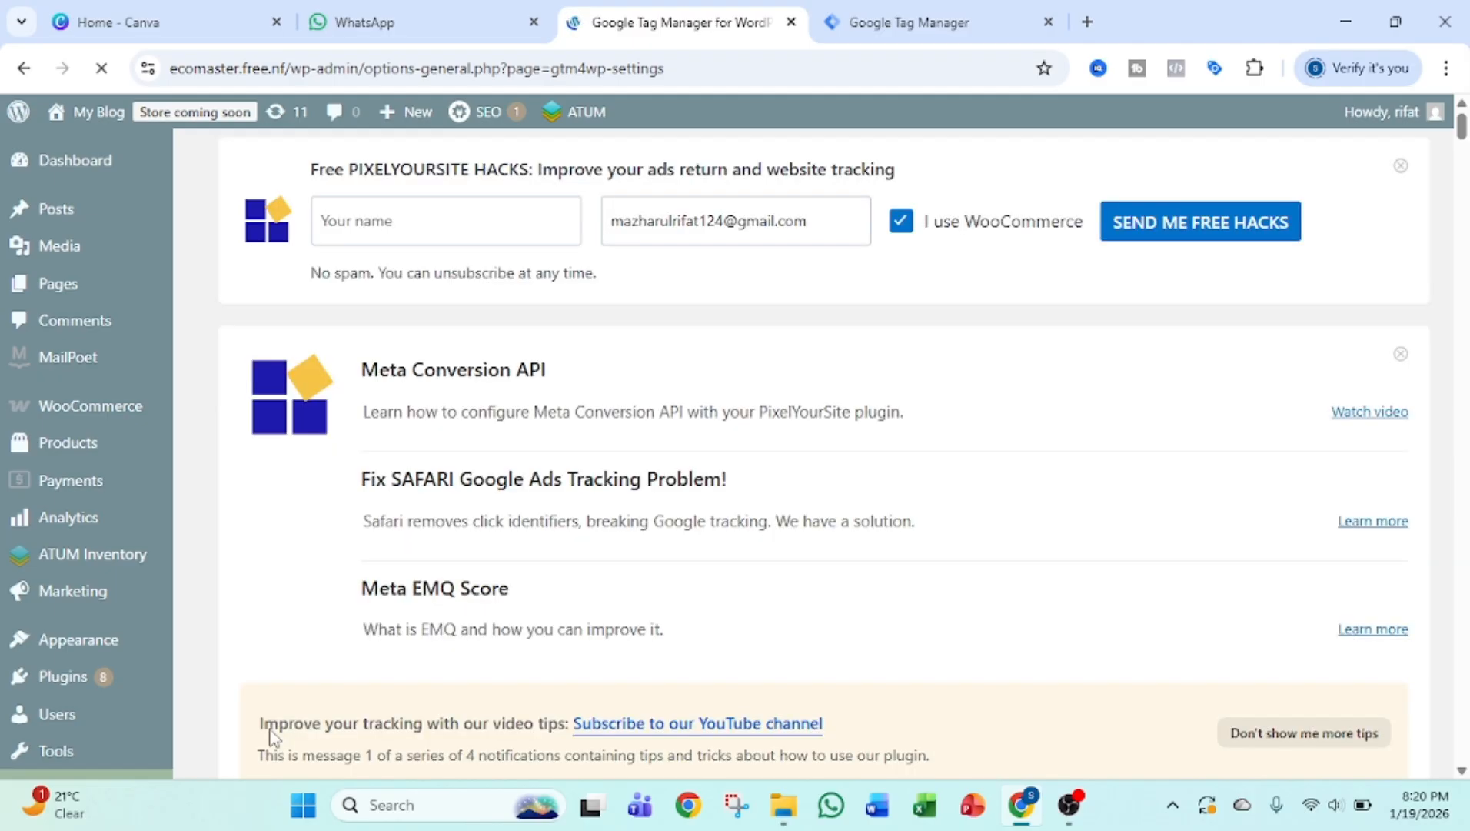
scroll(327, 686, "down", 15)
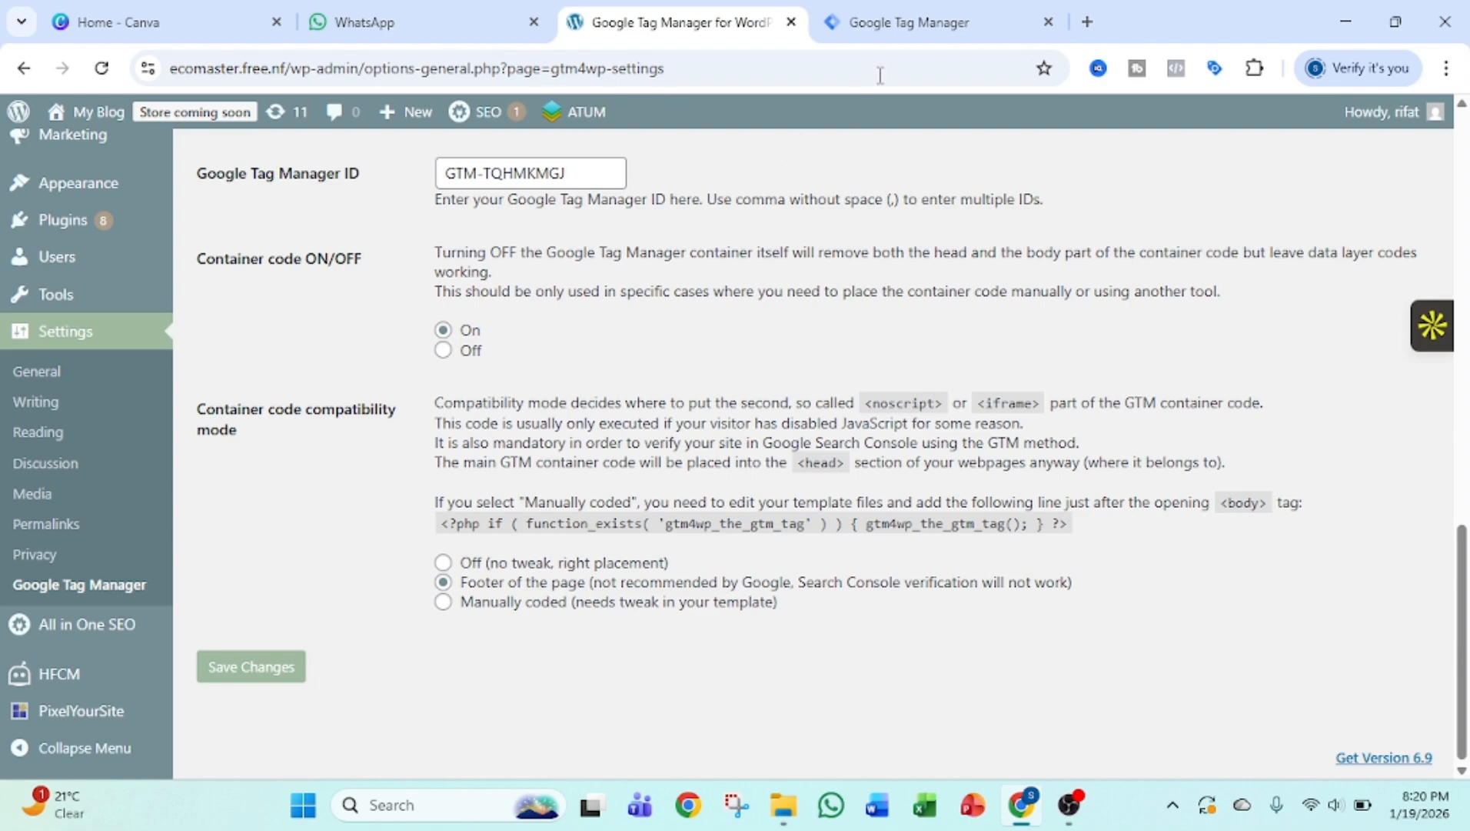
Switch to the Tag Manager workspace, then search Google for "tag assistant" in a new browser tab and look through the results.
left_click(912, 26)
left_click(1052, 186)
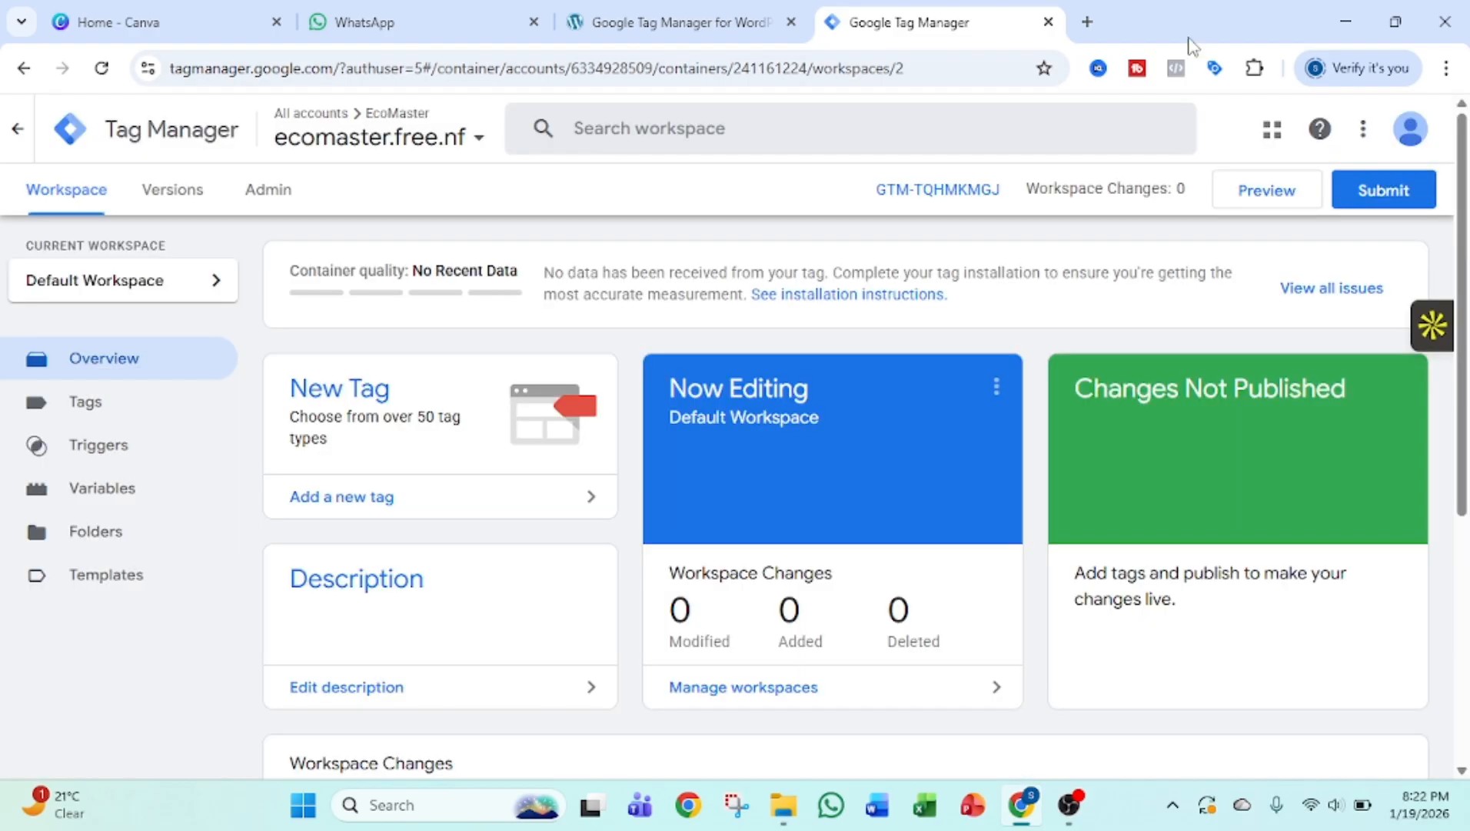
left_click(1087, 22)
left_click(699, 72)
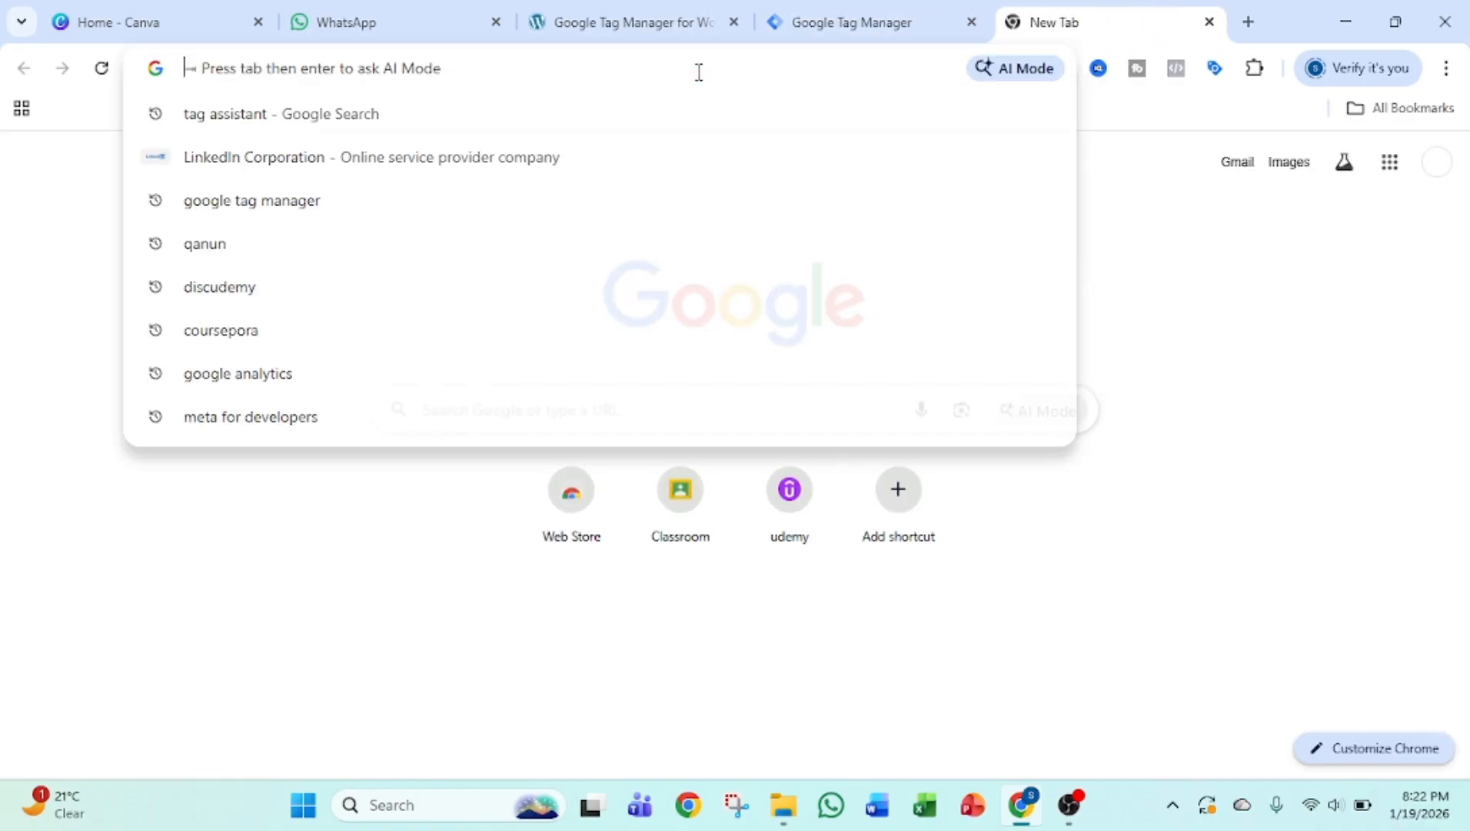
type("tag ")
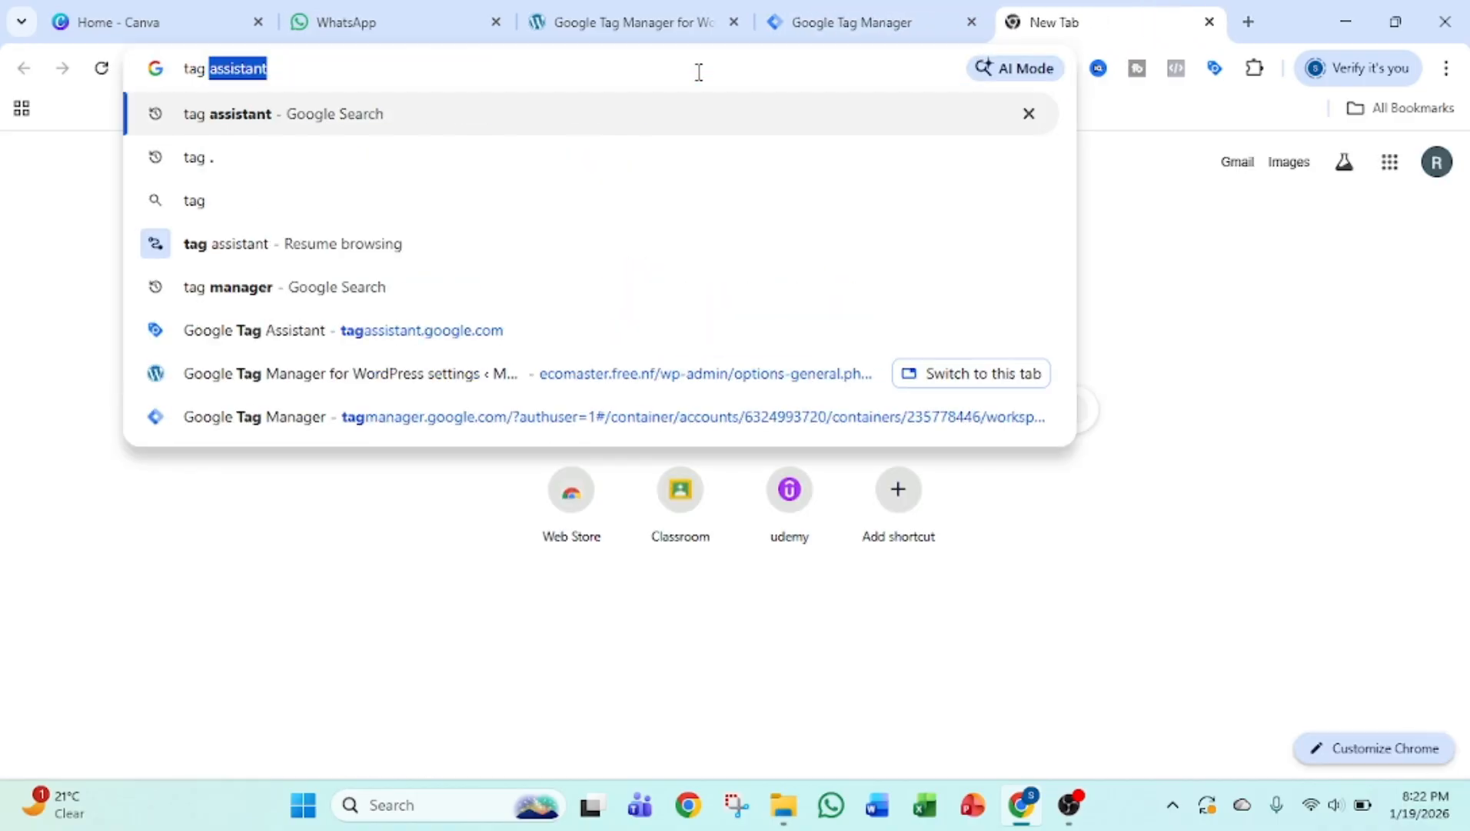
type("assistan")
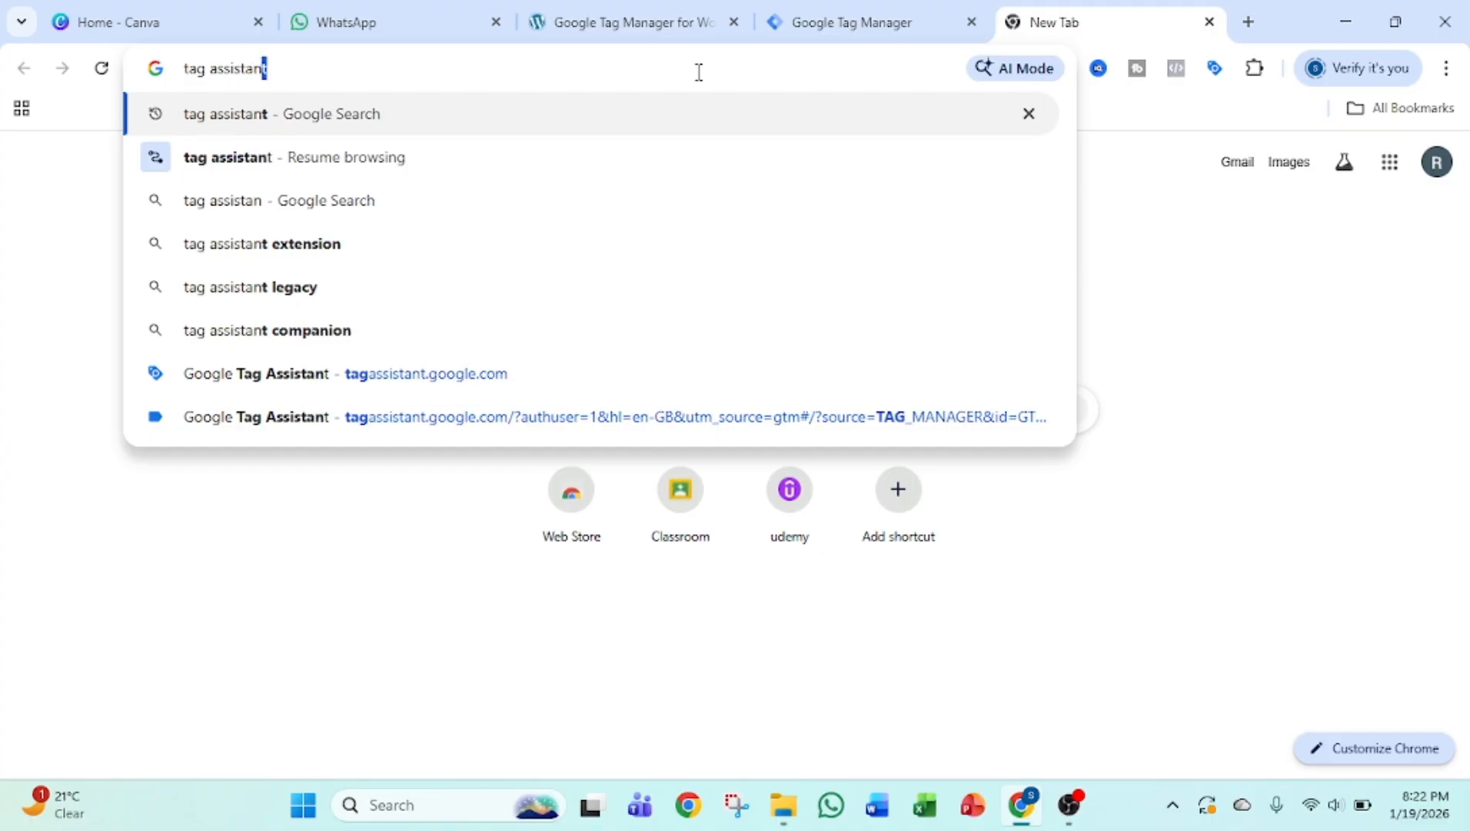
key("Return")
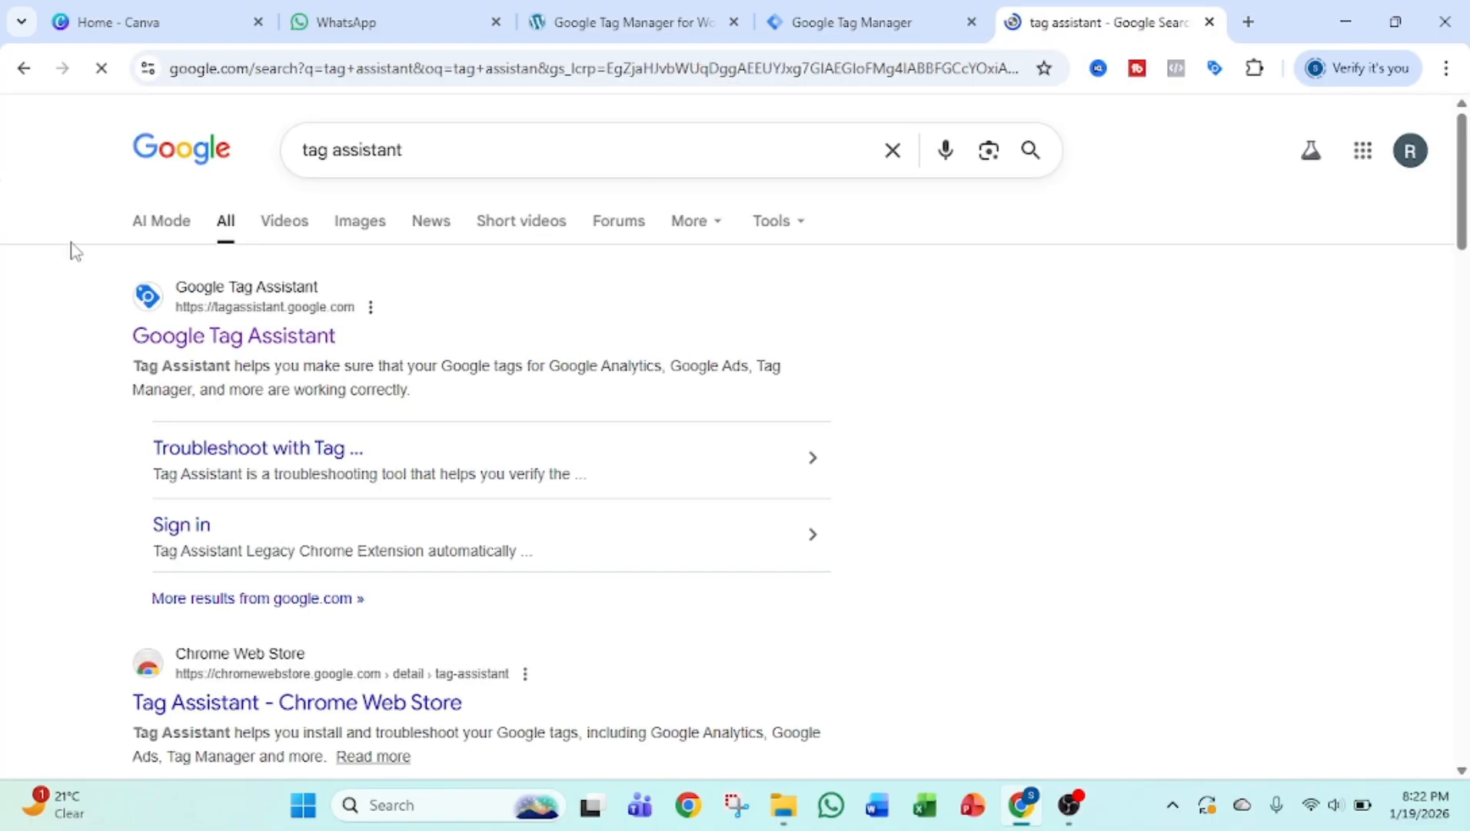
left_click_drag(72, 249, 374, 354)
left_click(441, 328)
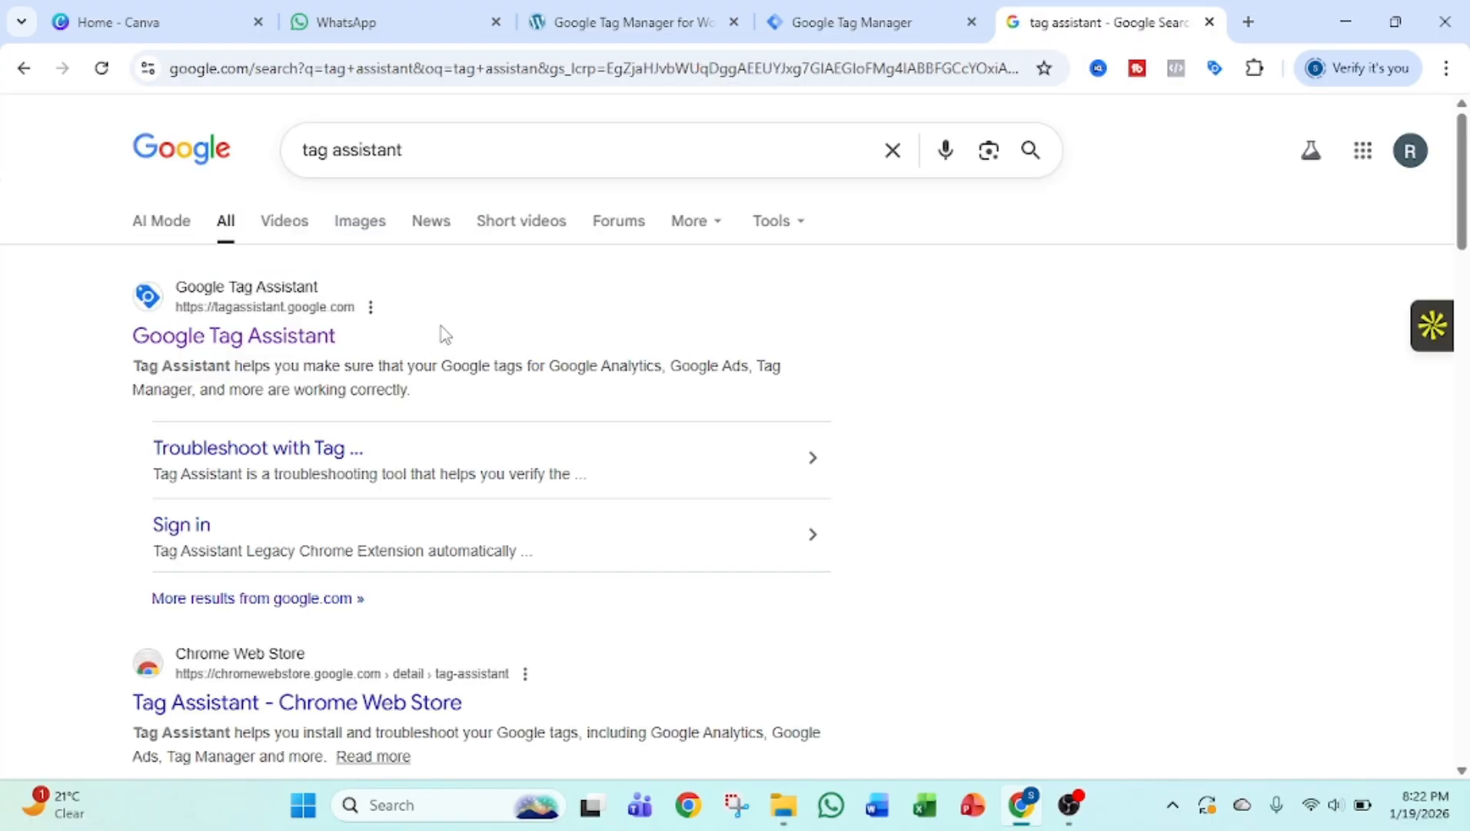
scroll(289, 554, "down", 3)
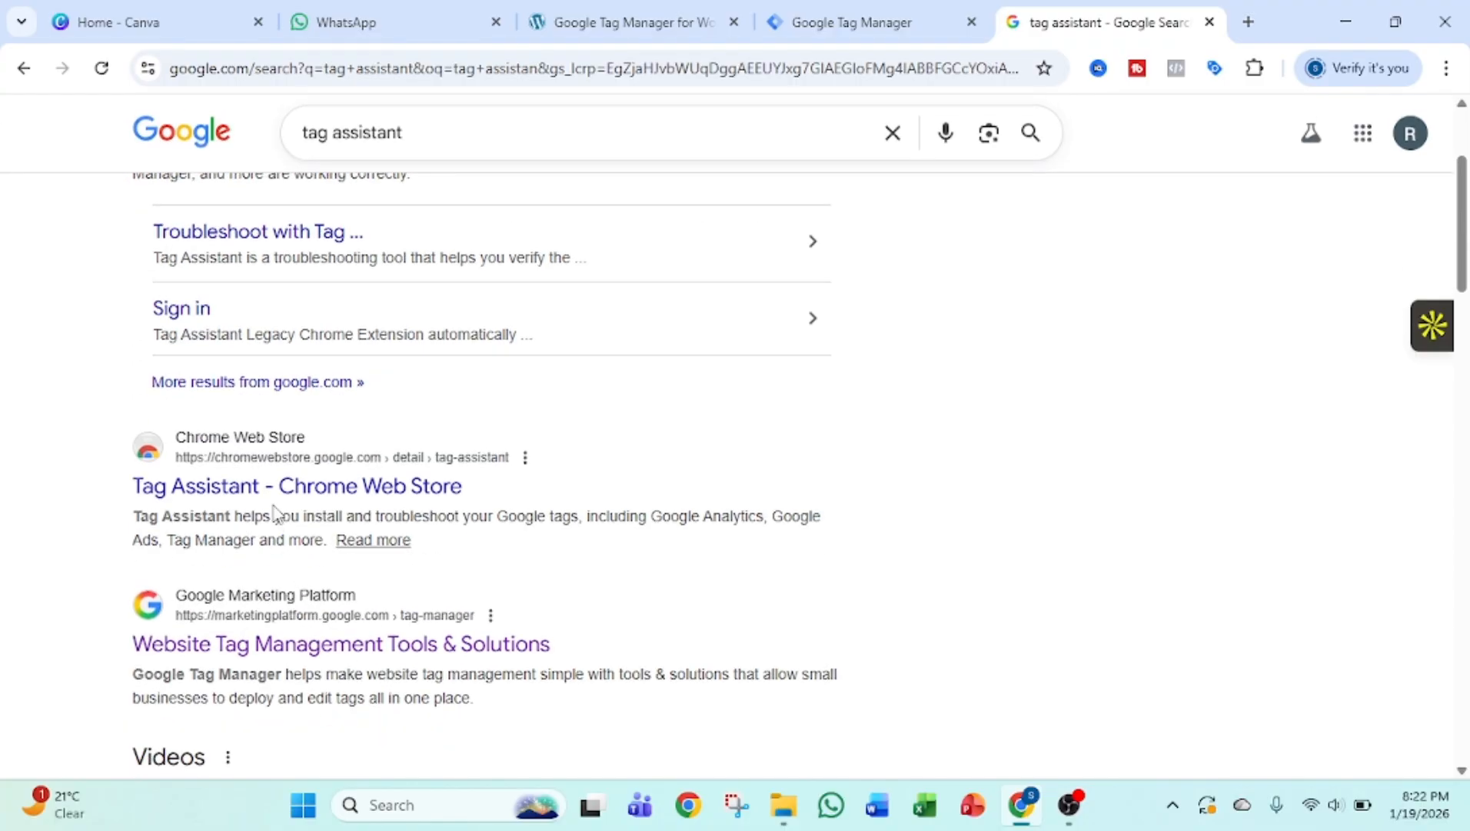
left_click(848, 10)
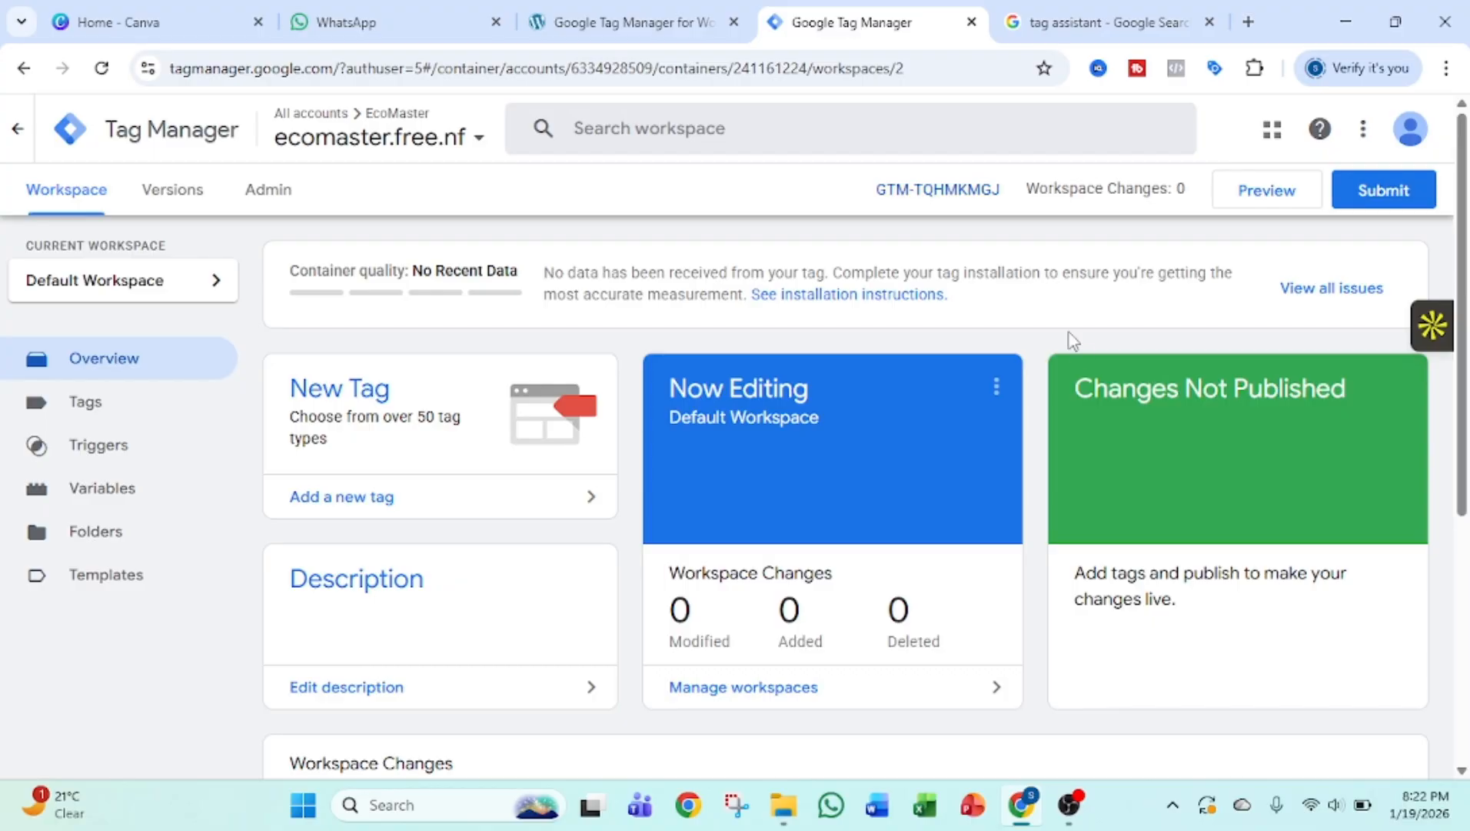
left_click(1266, 192)
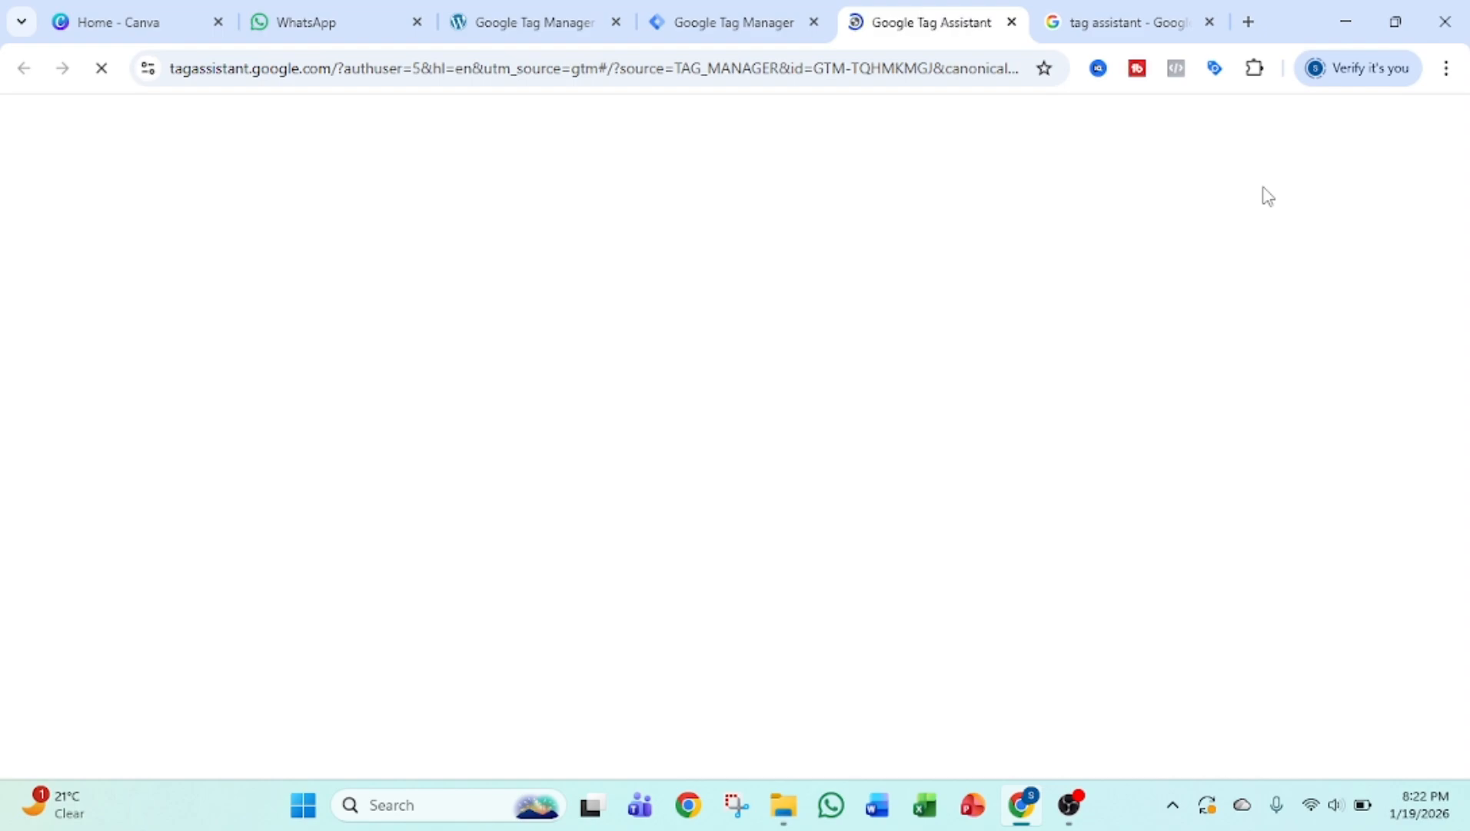
left_click(1209, 22)
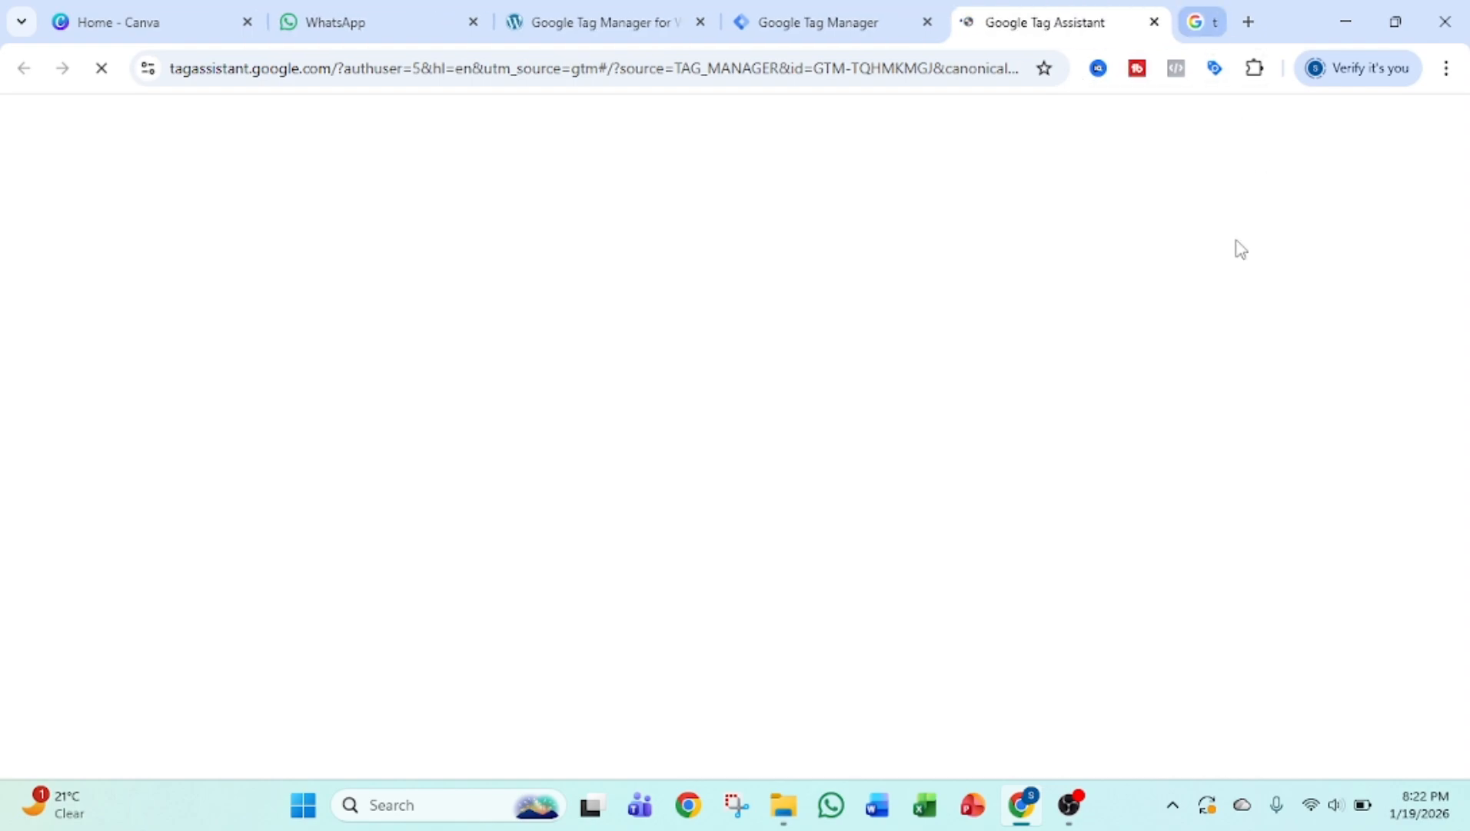
left_click(622, 554)
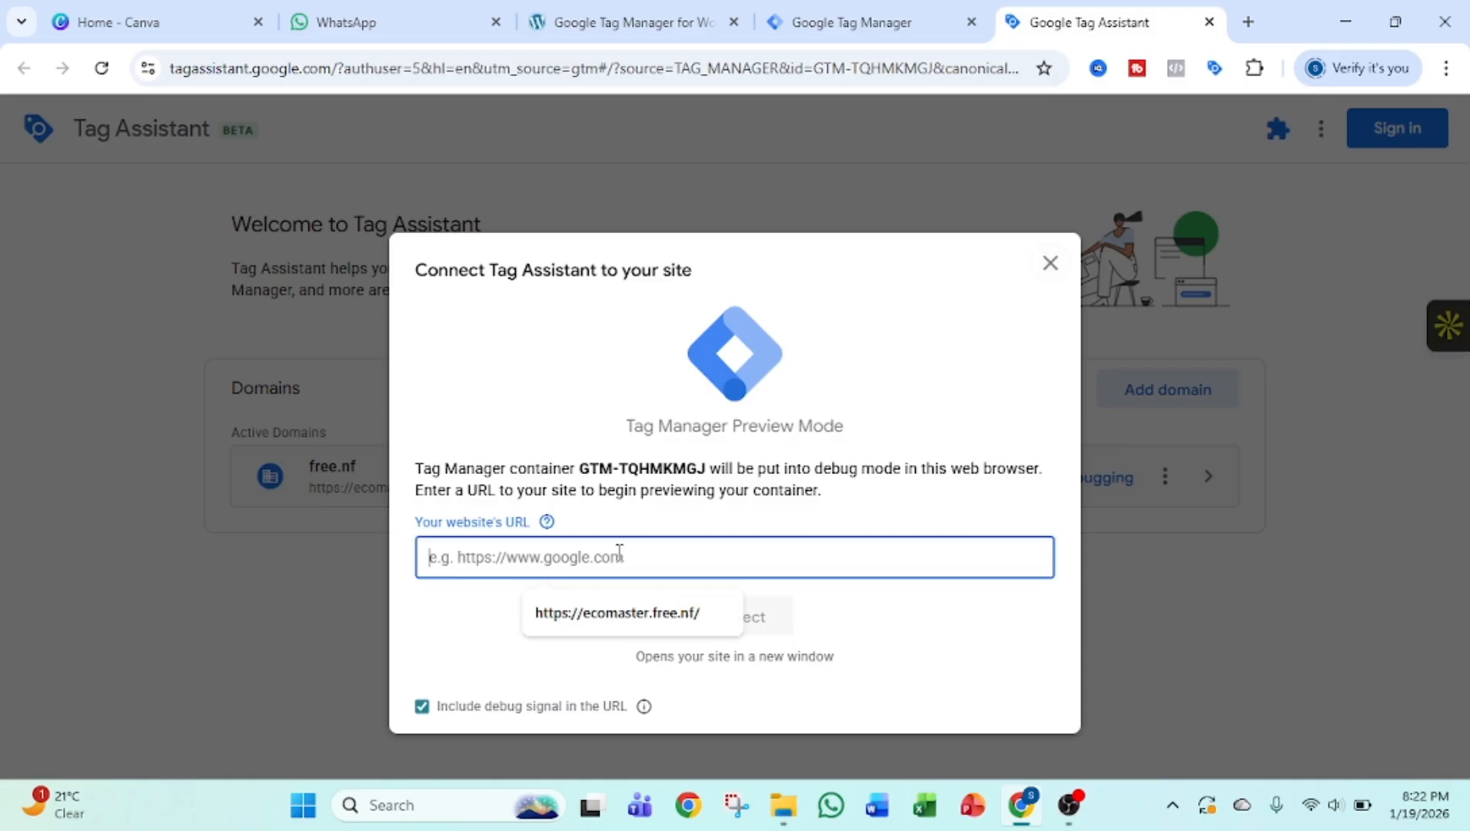
left_click(642, 613)
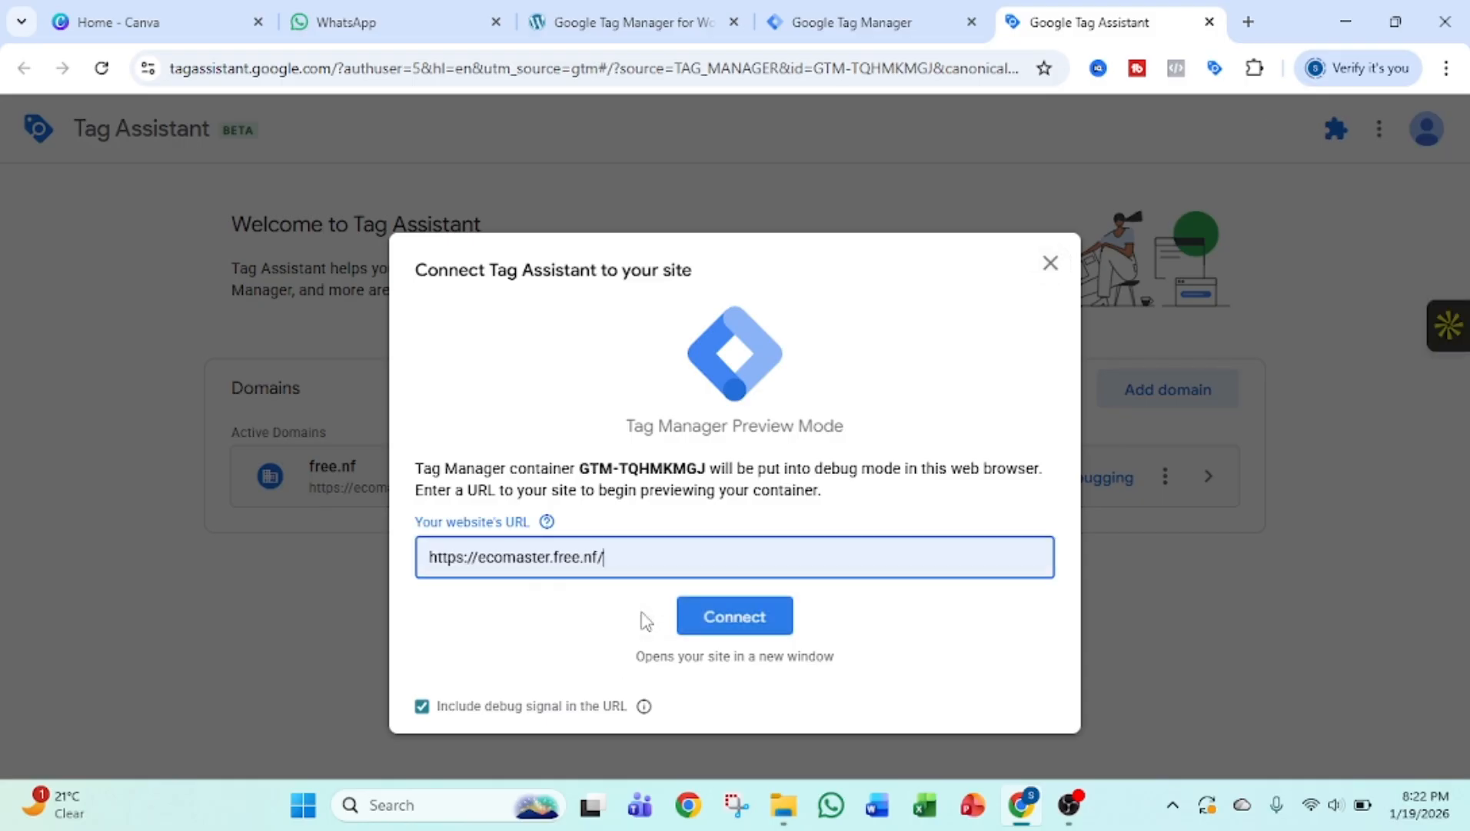
left_click(729, 632)
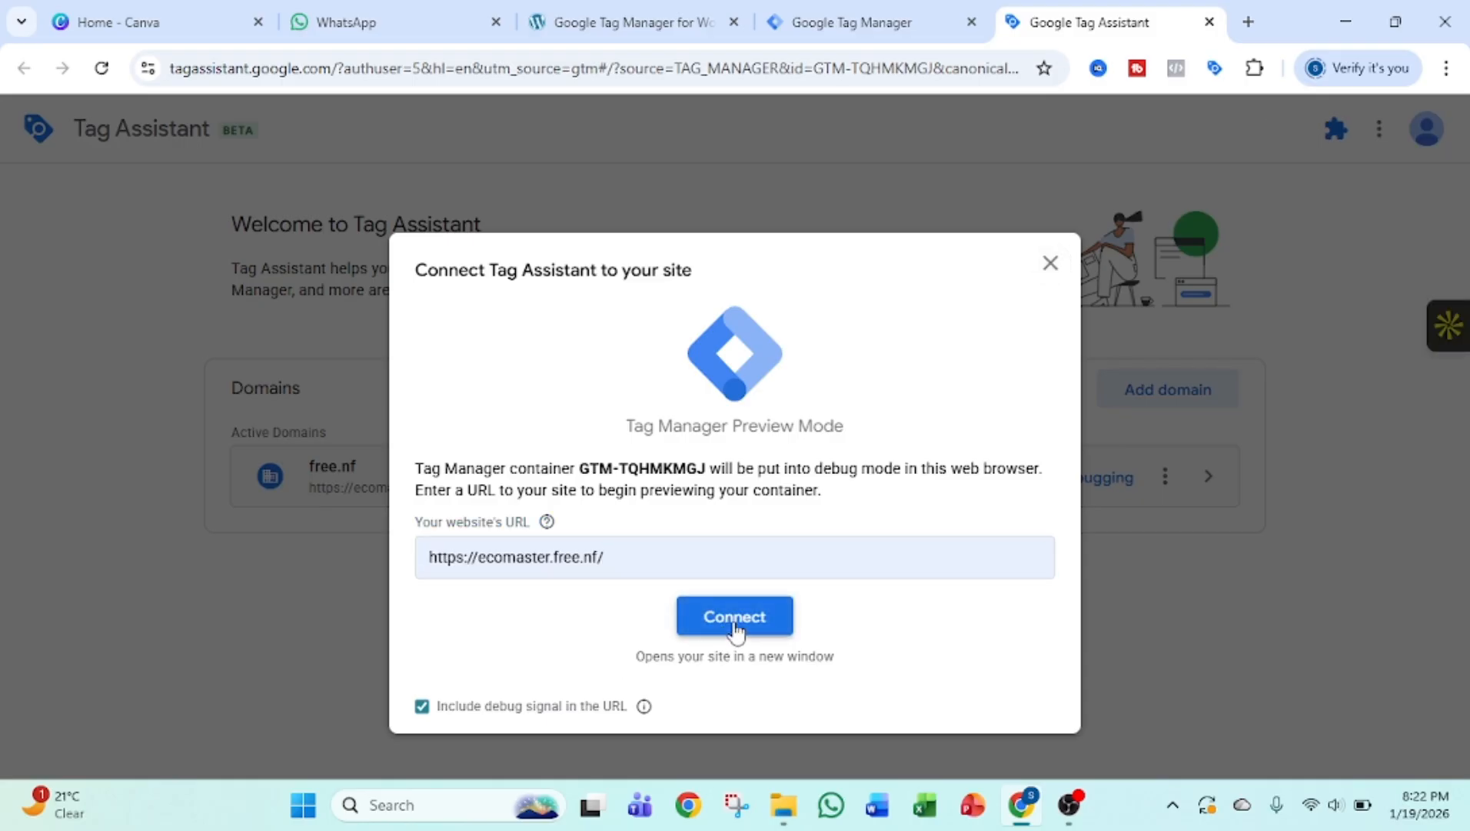